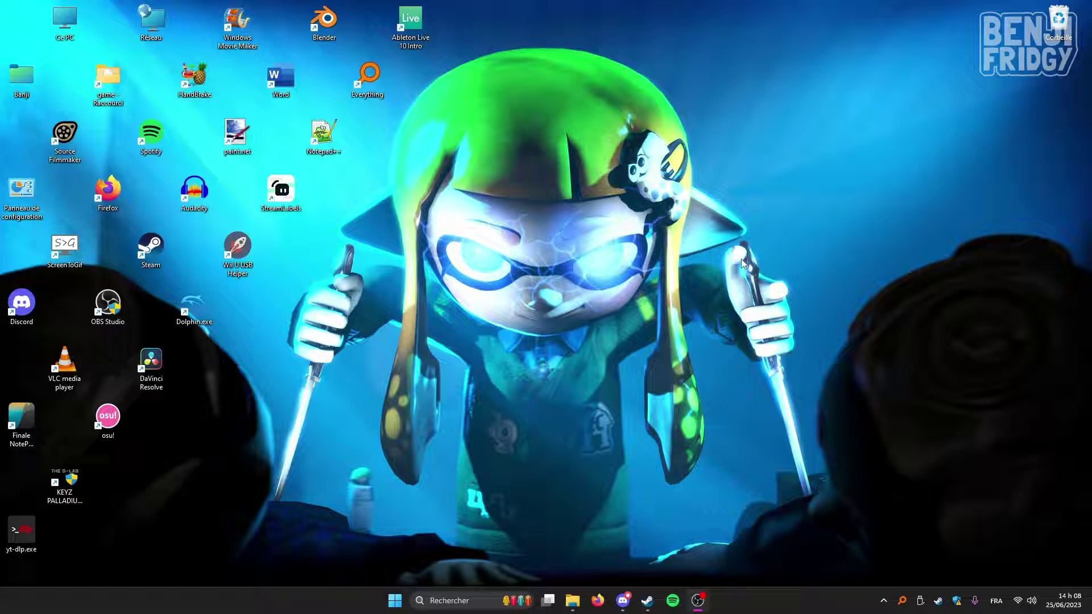
Search the Garry's Mod Workshop for 'flute' and open the Anzatis Flute Hilt Pack page
click(648, 601)
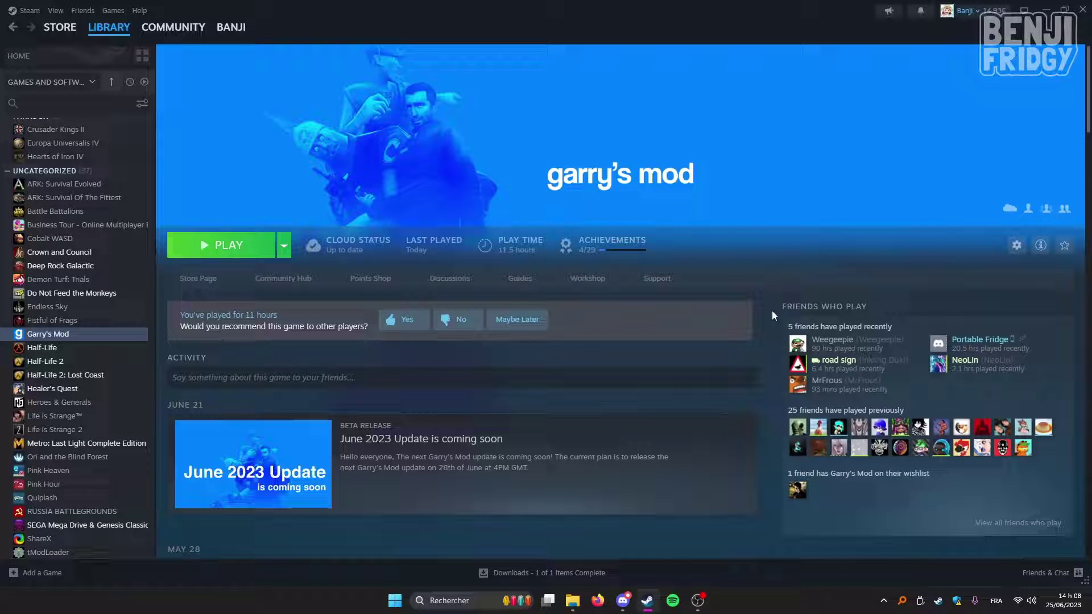
click(588, 279)
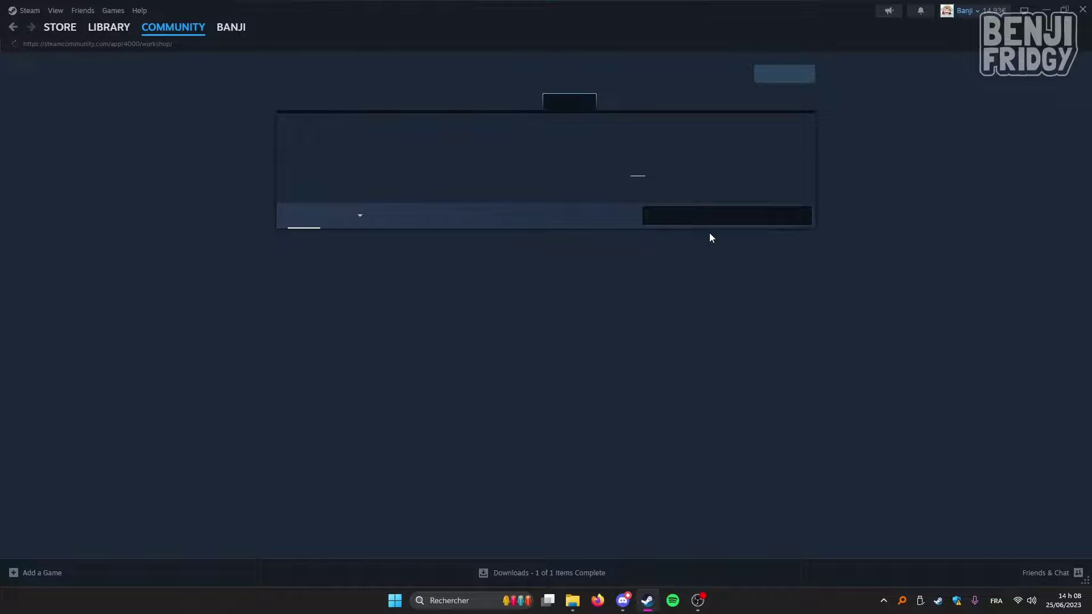
click(700, 220)
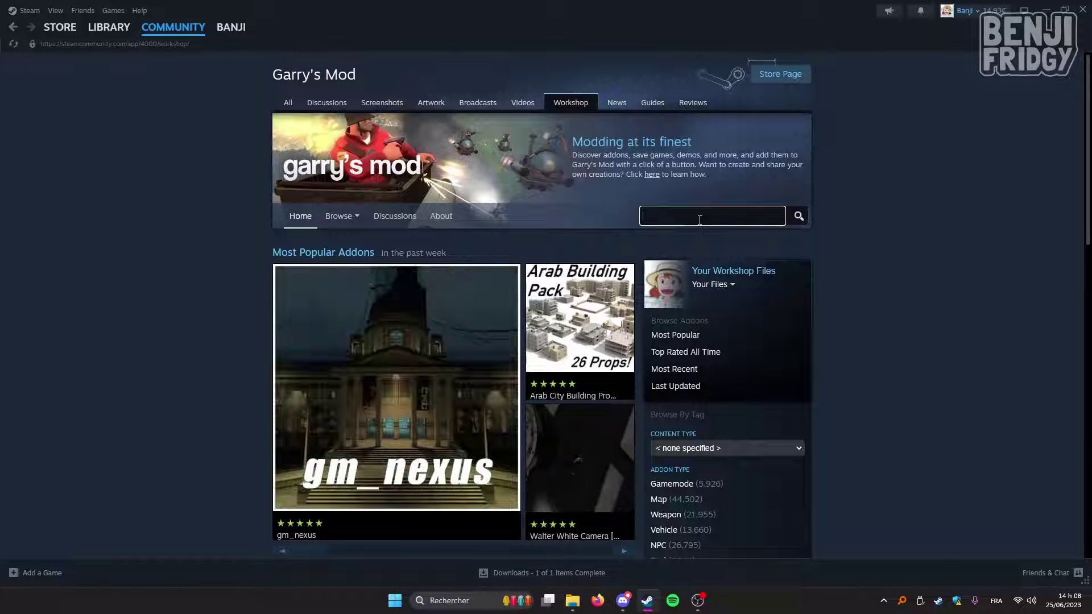
text(flute)
key(Return)
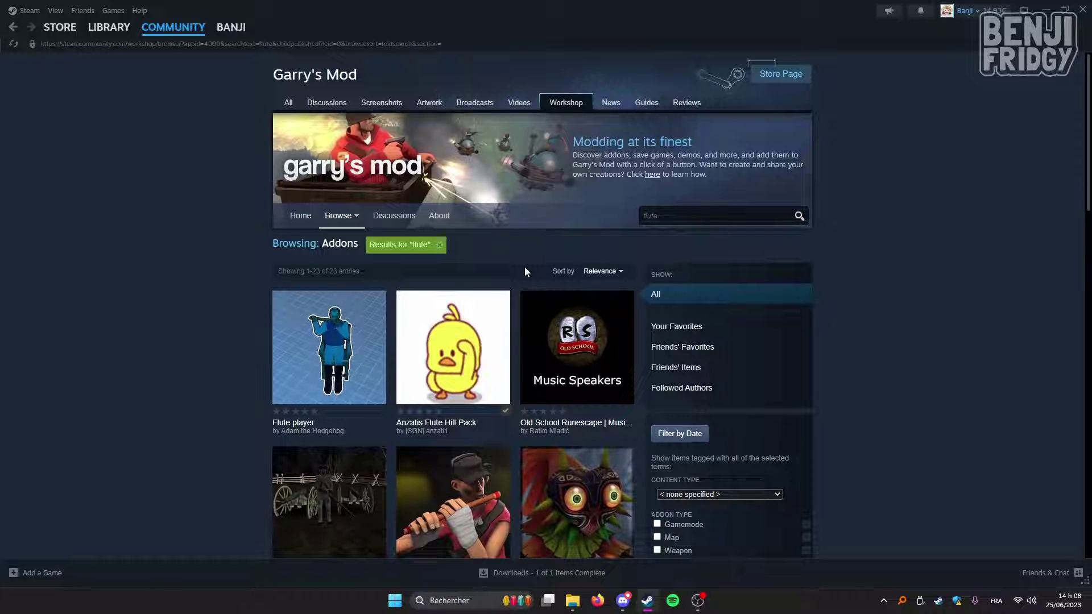
mouse_move(516, 341)
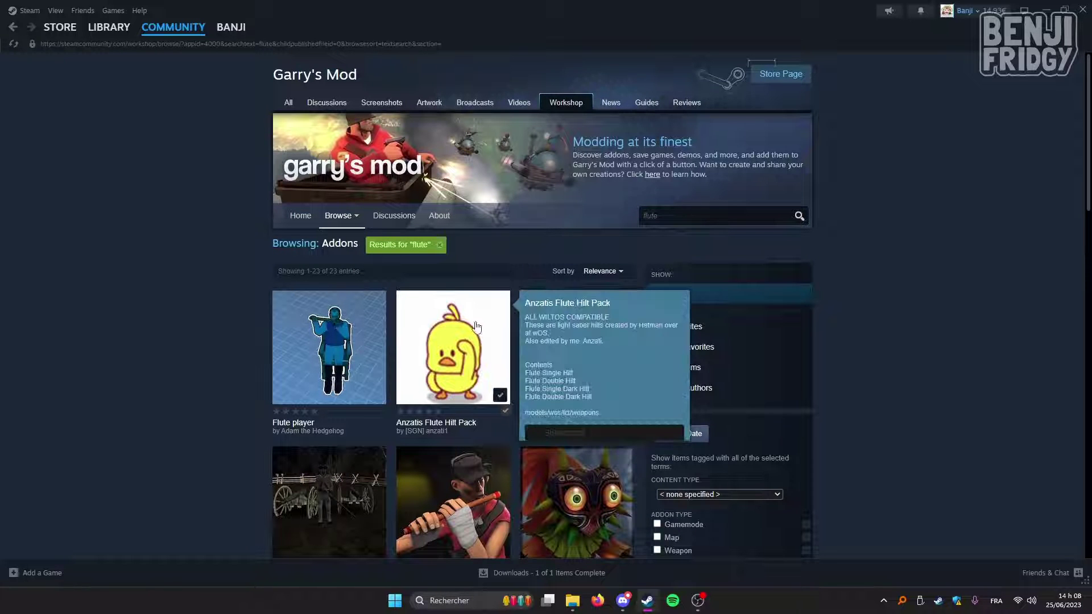
click(512, 342)
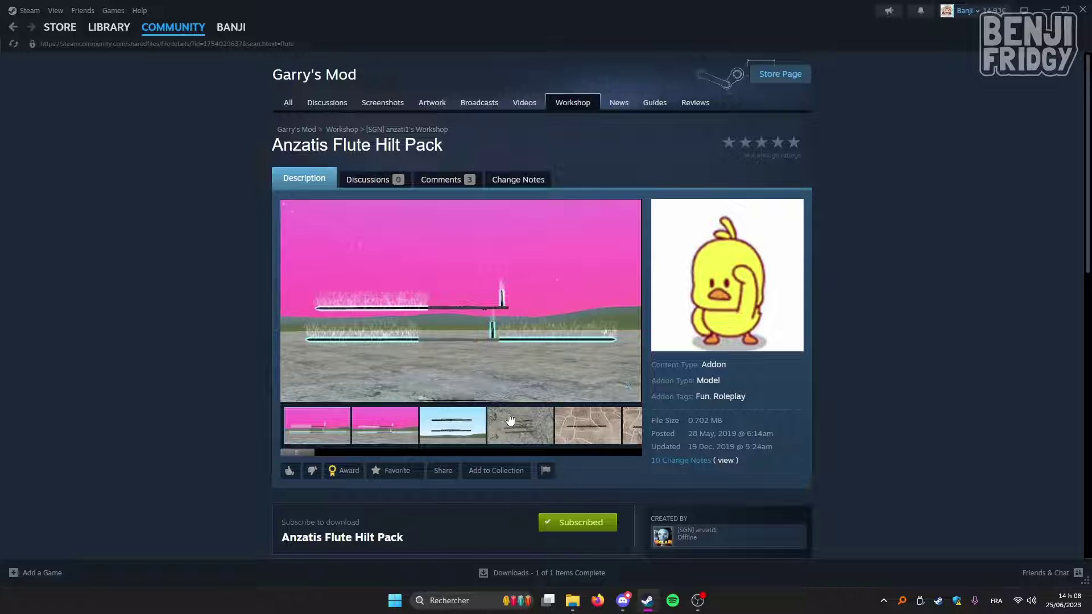
View the flutes preview and unsubscribe from the Anzatis Flute Hilt Pack
click(522, 429)
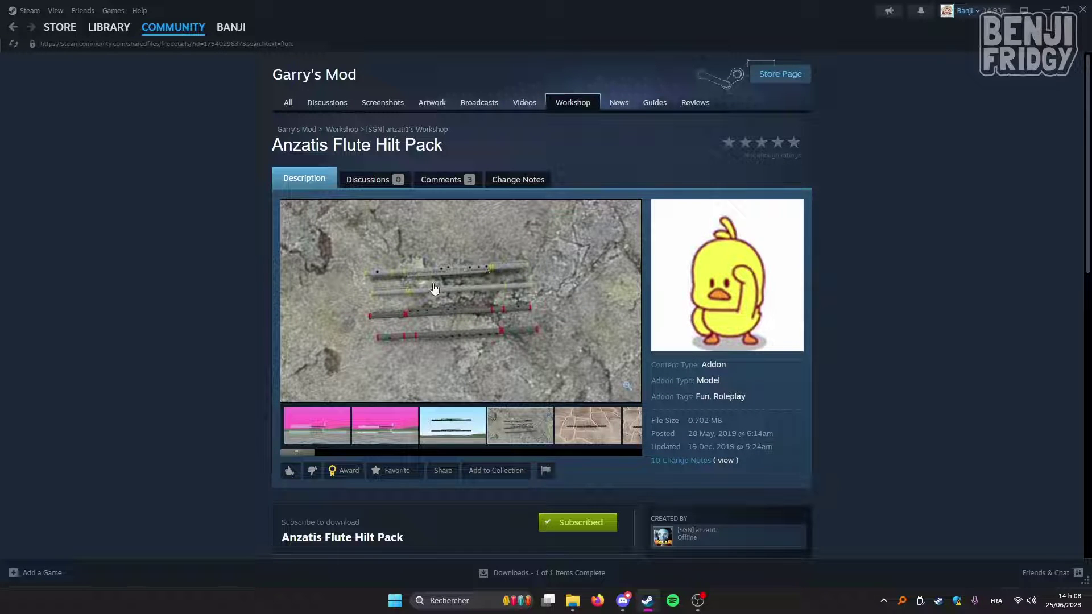
scroll(134, 323, down, 1)
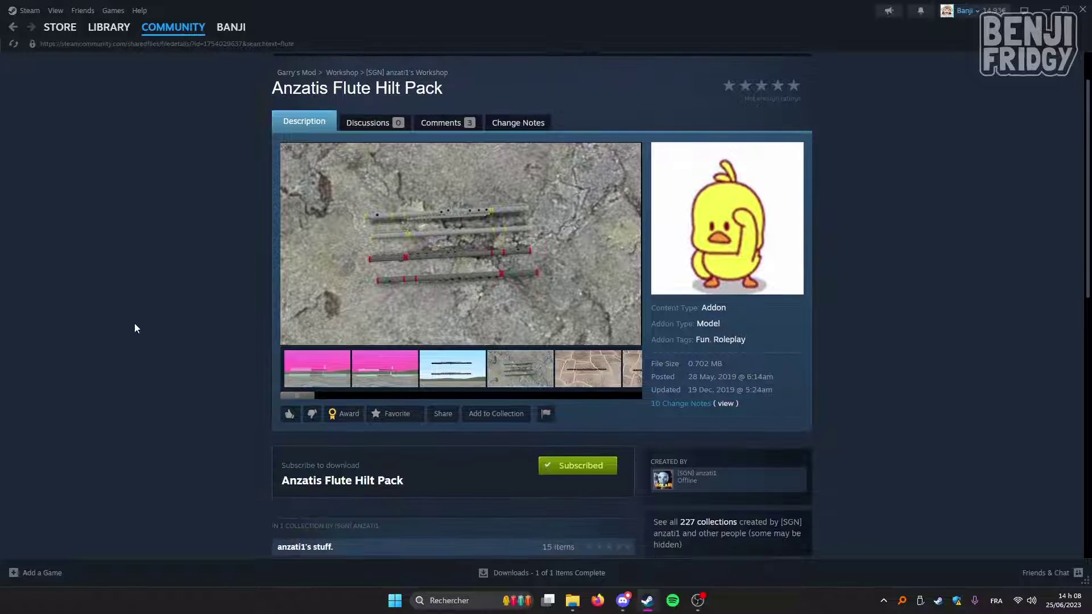
click(599, 473)
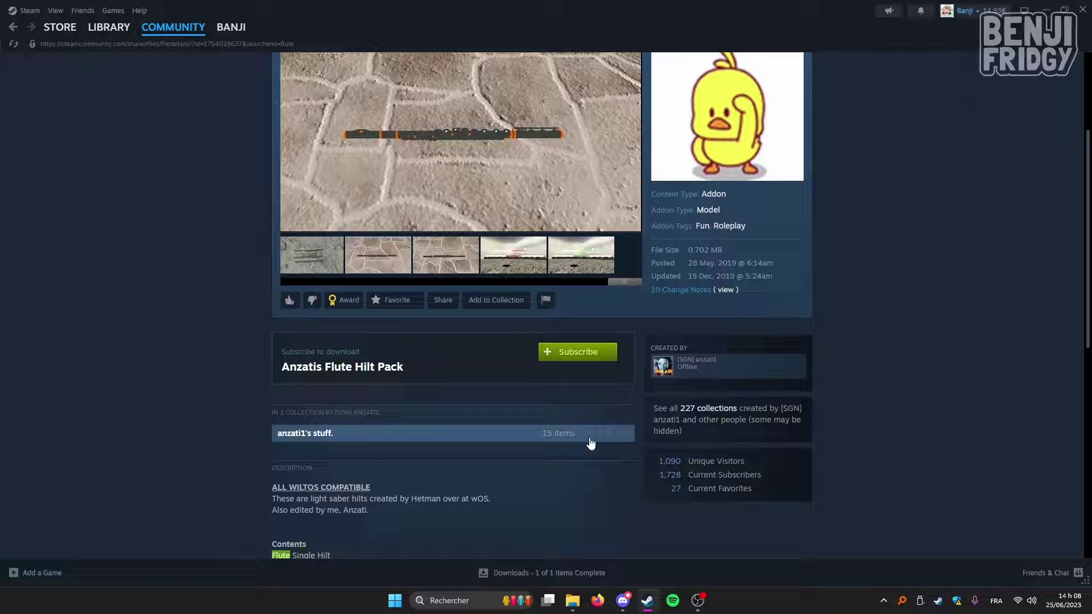
Resubscribe to the flute pack and return to the library home
click(574, 355)
mouse_move(108, 27)
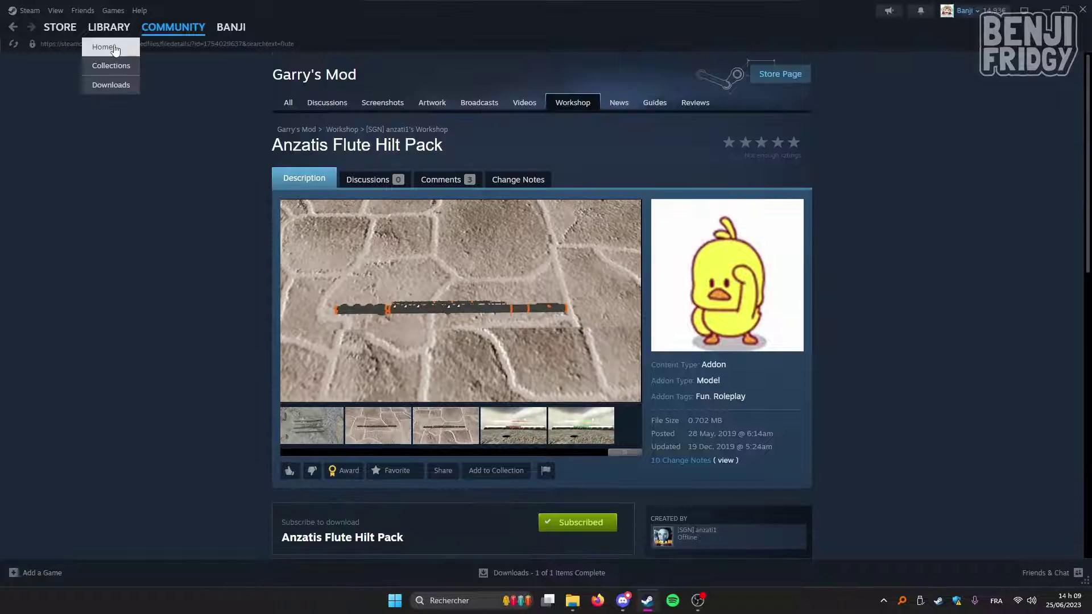
click(102, 46)
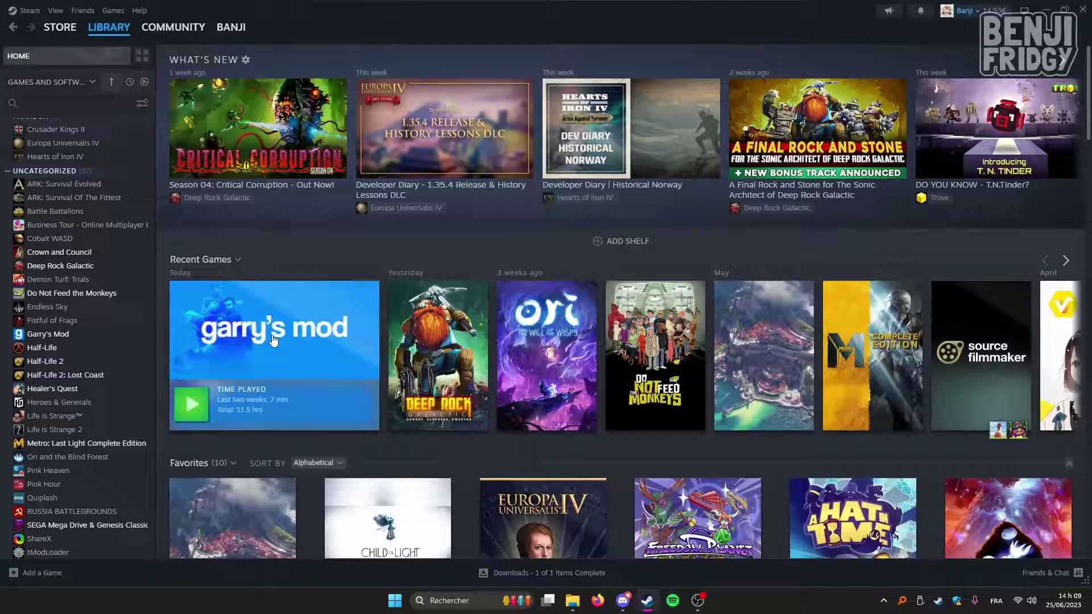
Launch Garry's Mod and check the flute pack in its Addons list
click(340, 285)
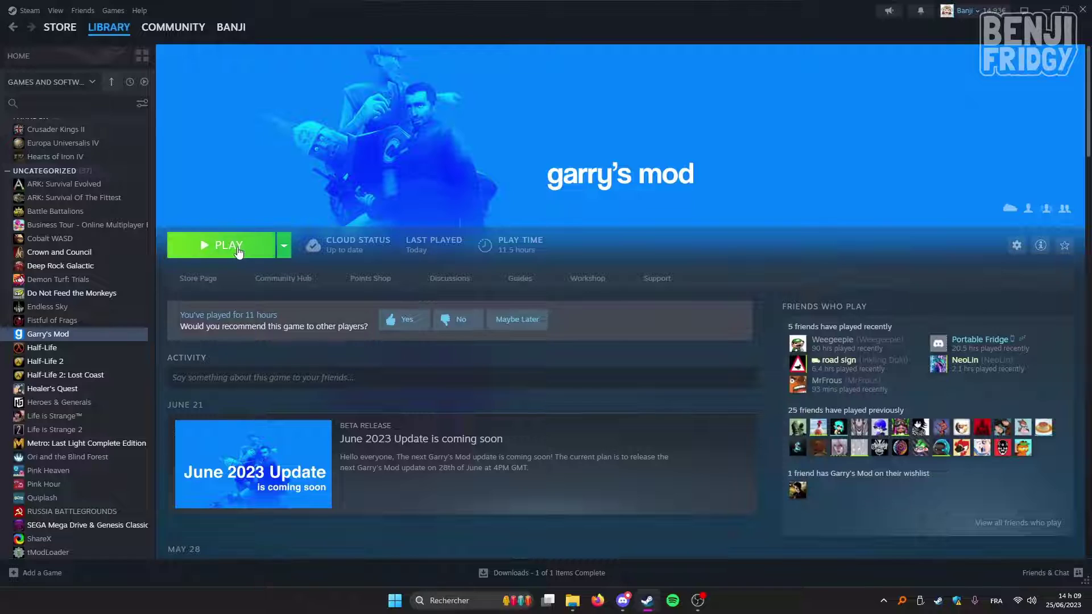
click(238, 248)
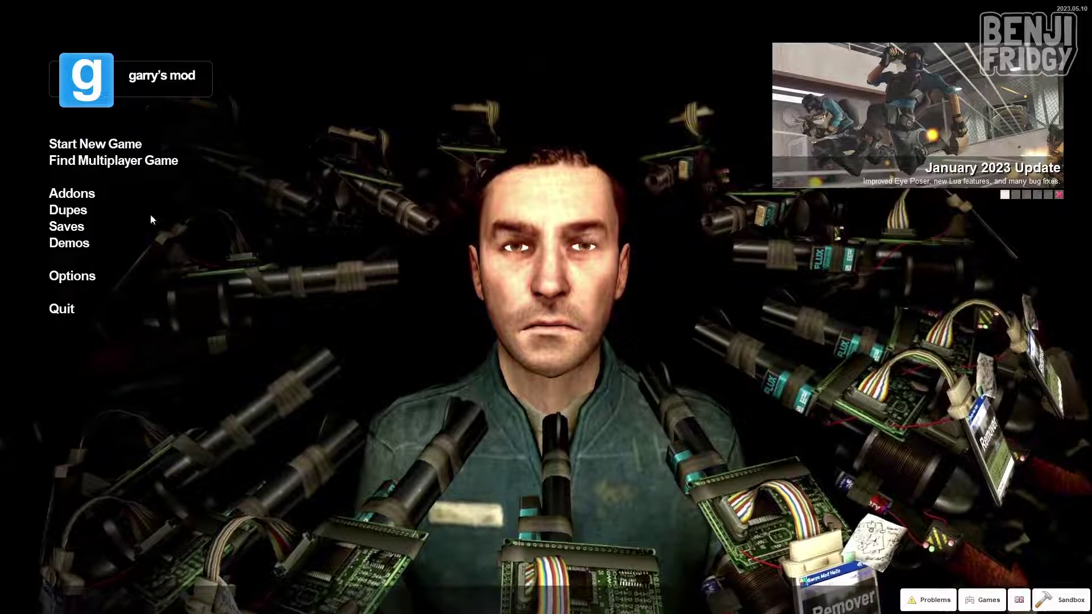
click(89, 197)
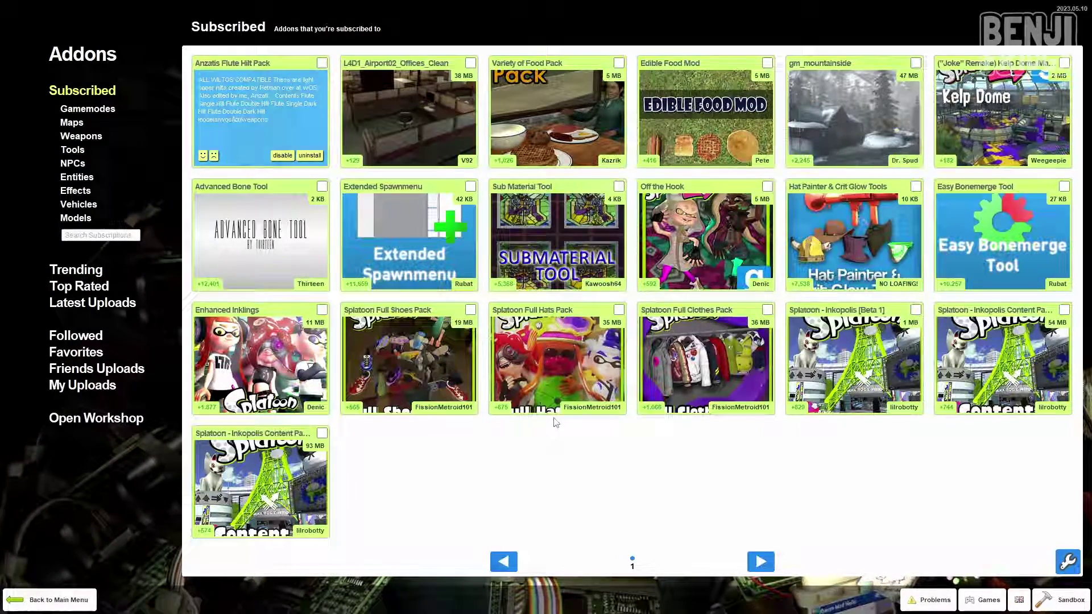
key(Escape)
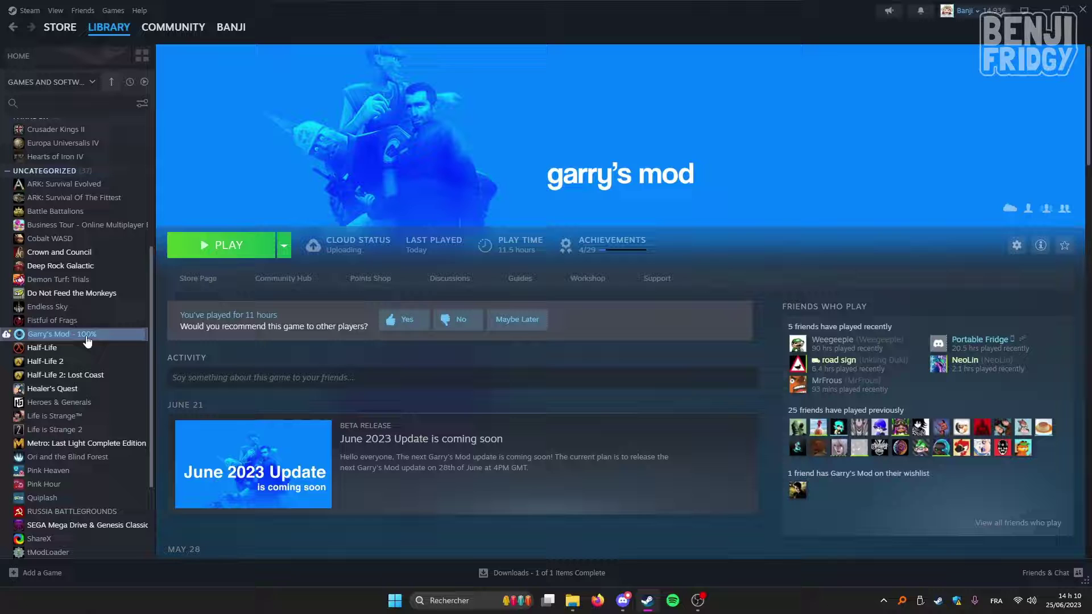
Browse Garry's Mod's installed files from its Properties to open the GarrysMod folder
right_click(62, 339)
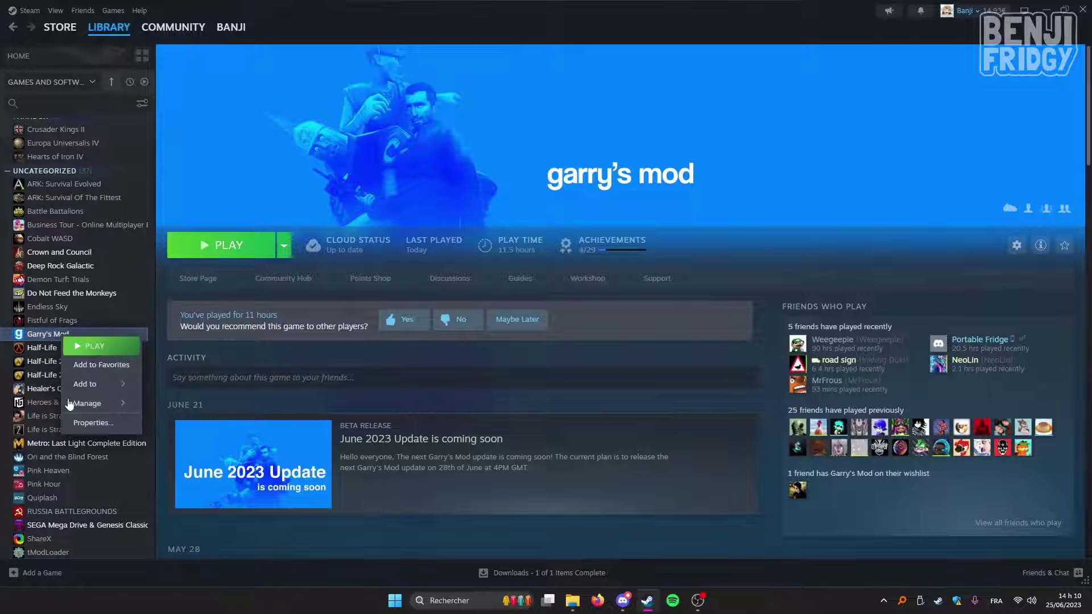
click(97, 431)
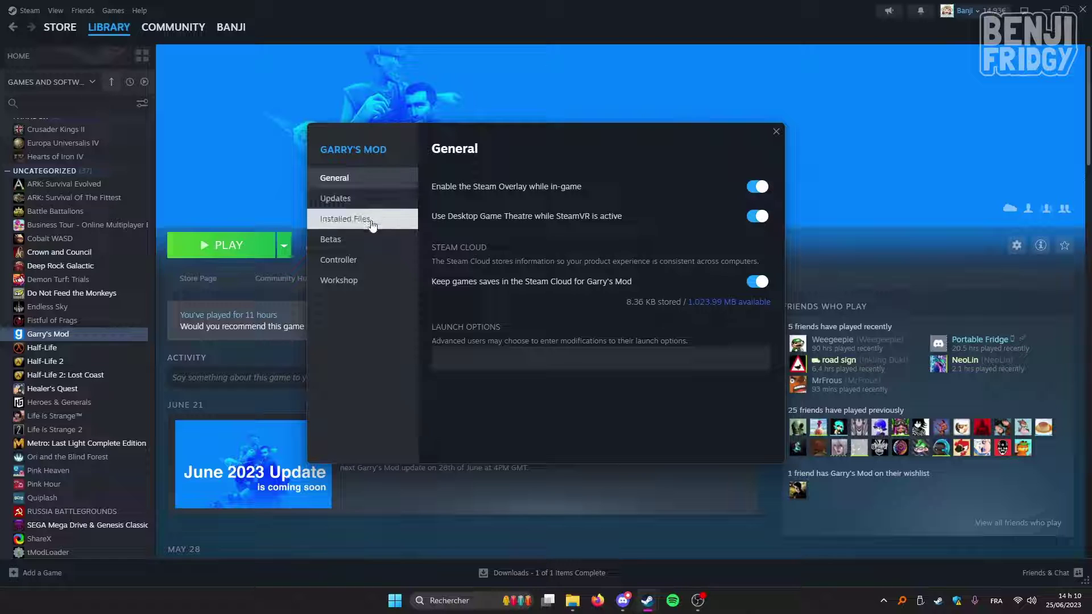
click(360, 222)
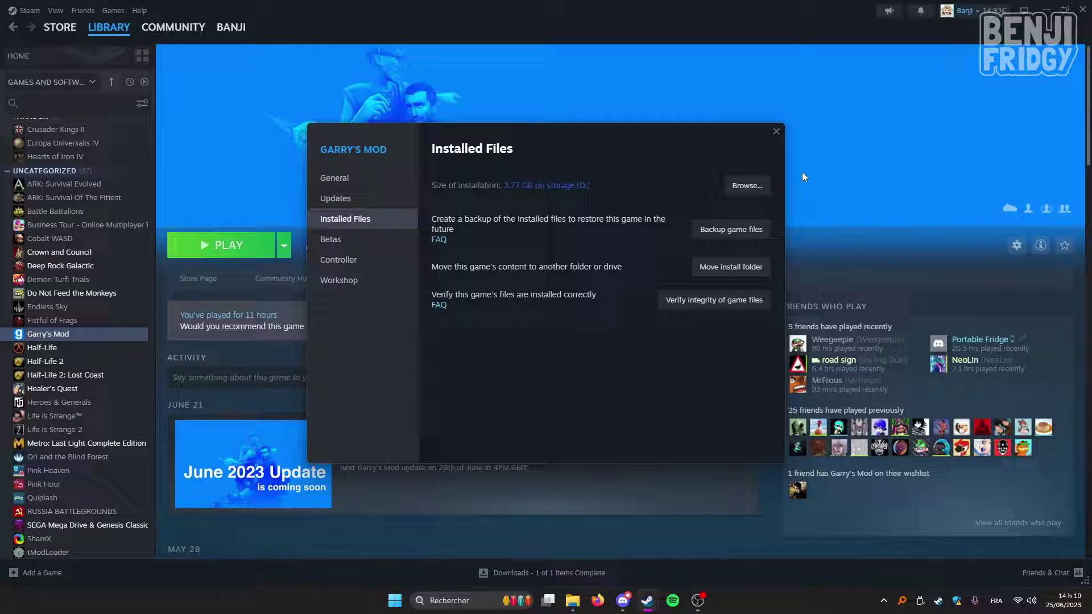
click(752, 189)
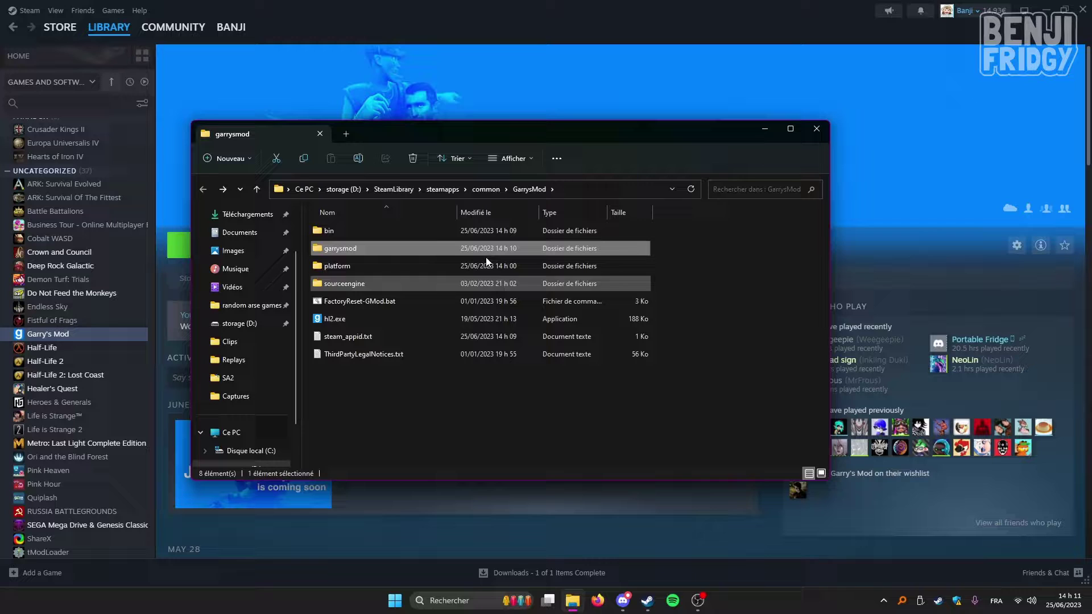
Open garrysmod\addons and size all columns to fit their contents
double_click(357, 248)
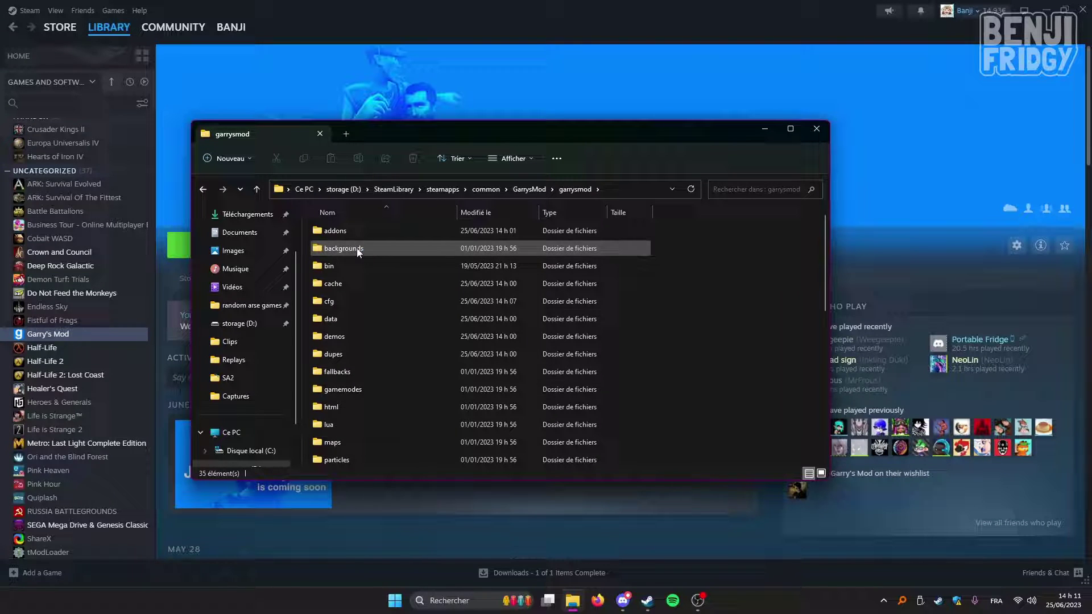
double_click(367, 231)
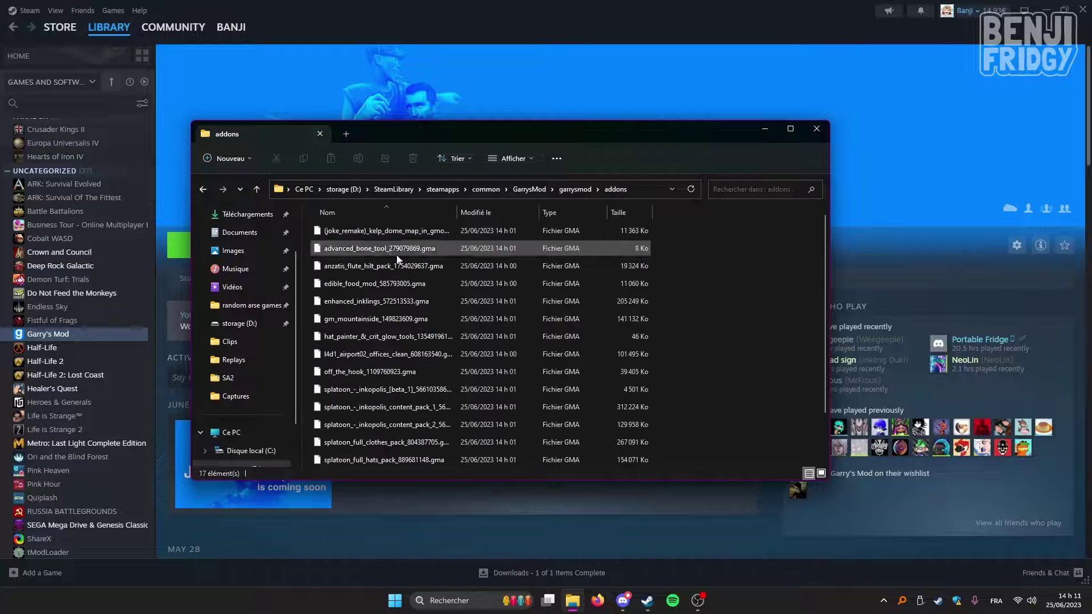
scroll(534, 450, up, 1)
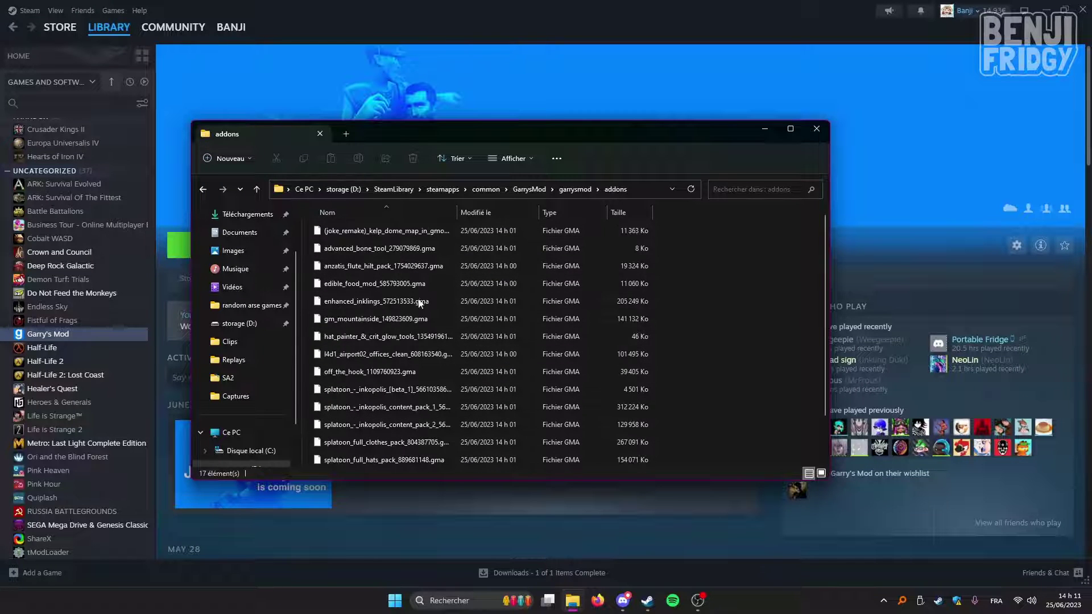
right_click(387, 210)
click(424, 237)
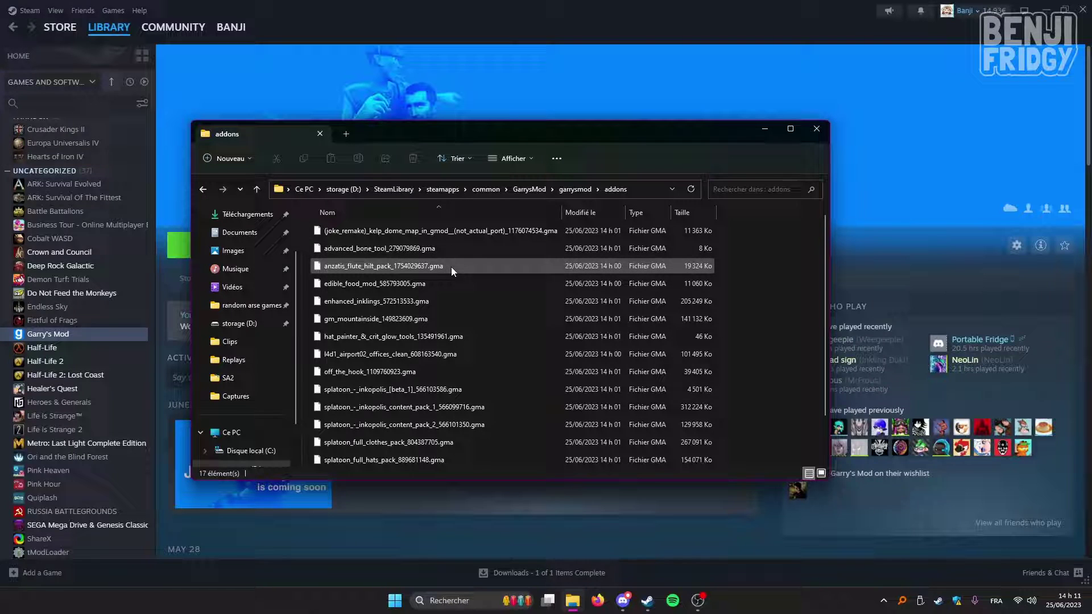
Select anzatis_flute_hilt_pack_1754029637.gma and reposition the addons window
click(351, 266)
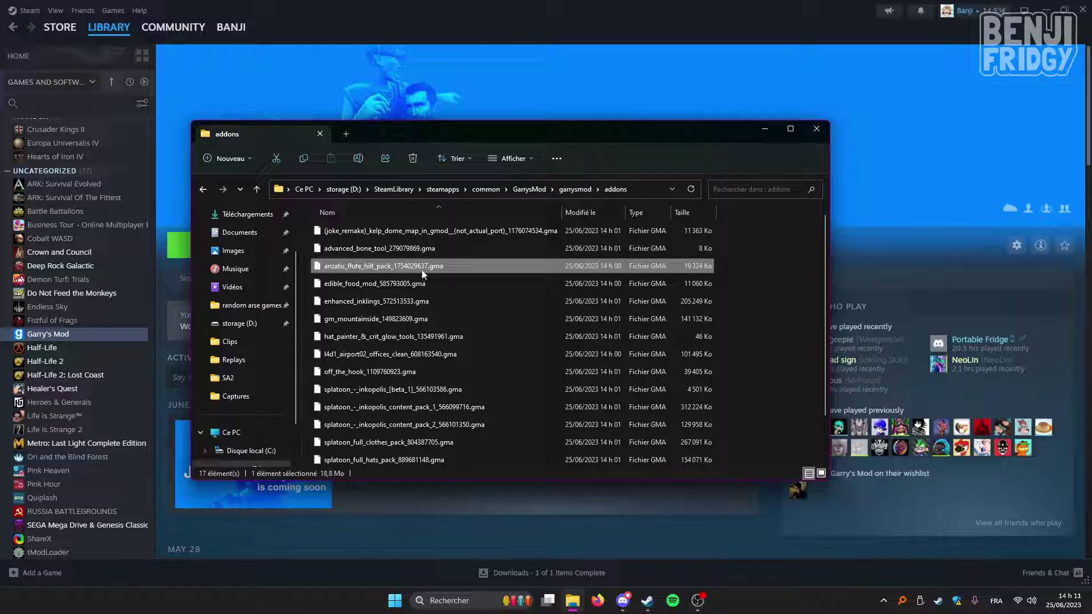
scroll(432, 284, down, 1)
scroll(437, 299, up, 1)
drag(495, 125, 433, 88)
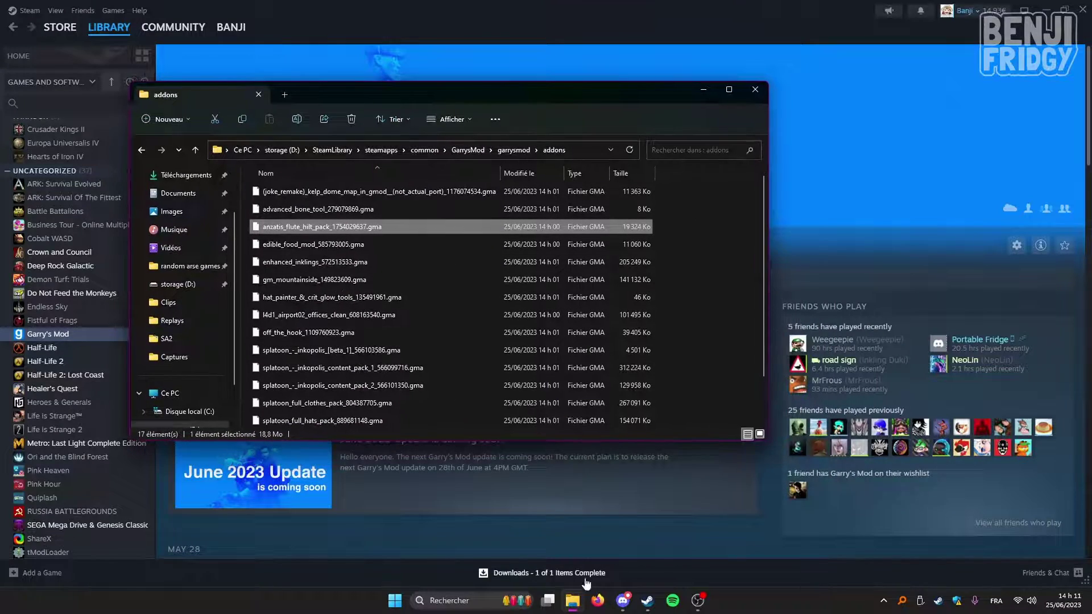
Arrange the GMOD extractor and addons windows side by side
mouse_move(572, 600)
click(521, 538)
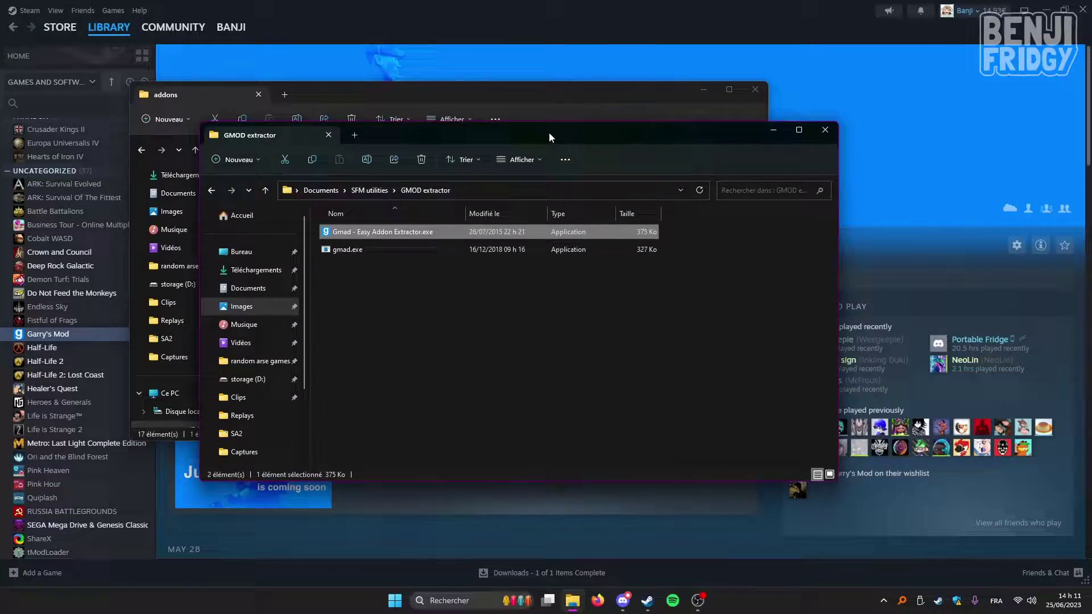
drag(549, 132, 779, 182)
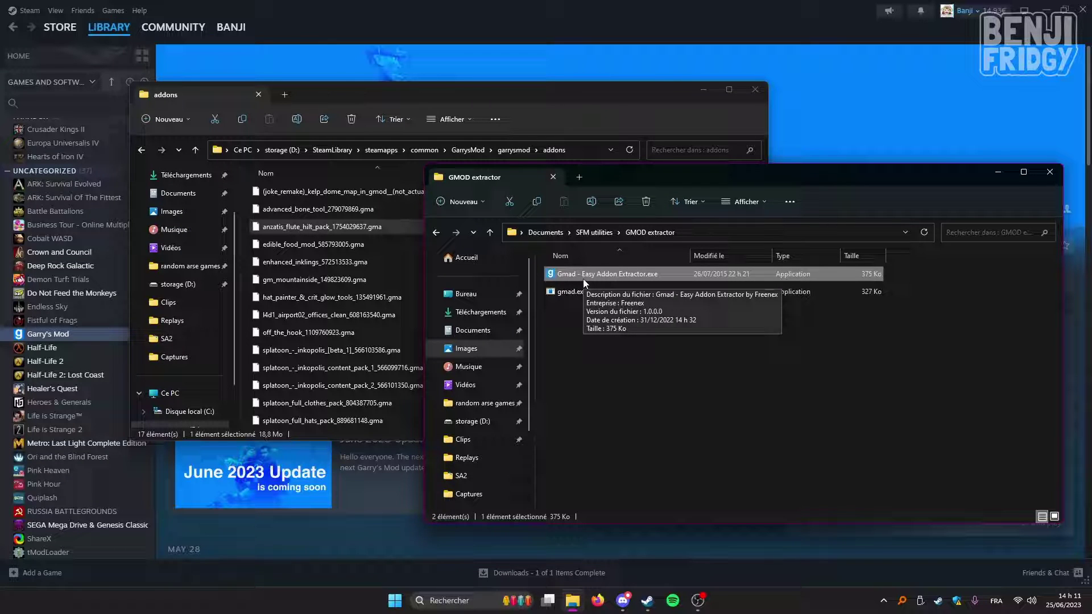
drag(398, 91, 270, 51)
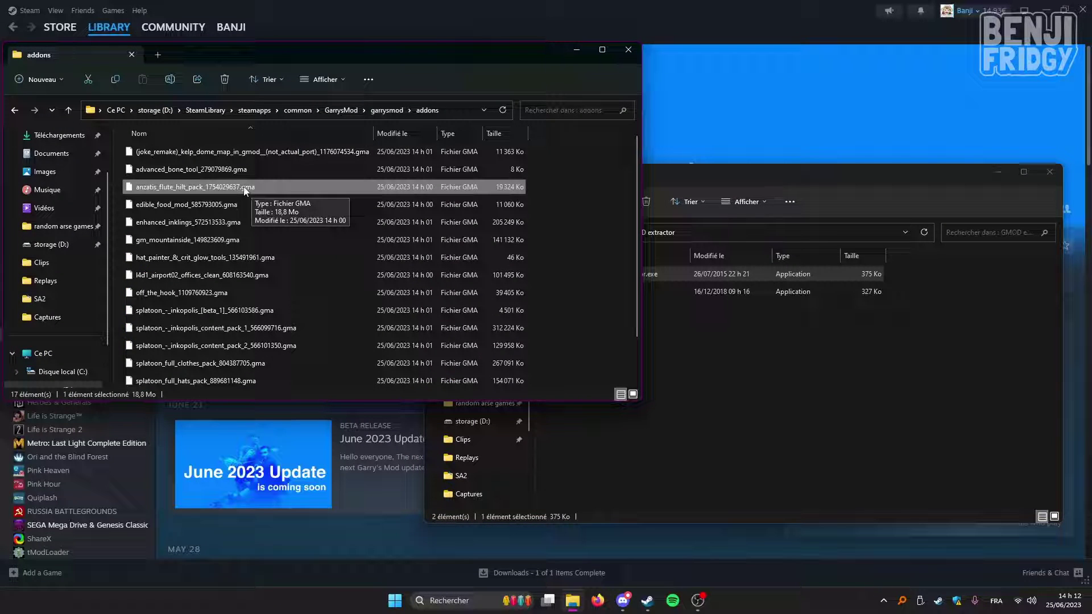
Extract the flute .gma by dropping it onto gmad.exe
drag(246, 190, 549, 244)
click(727, 205)
click(573, 291)
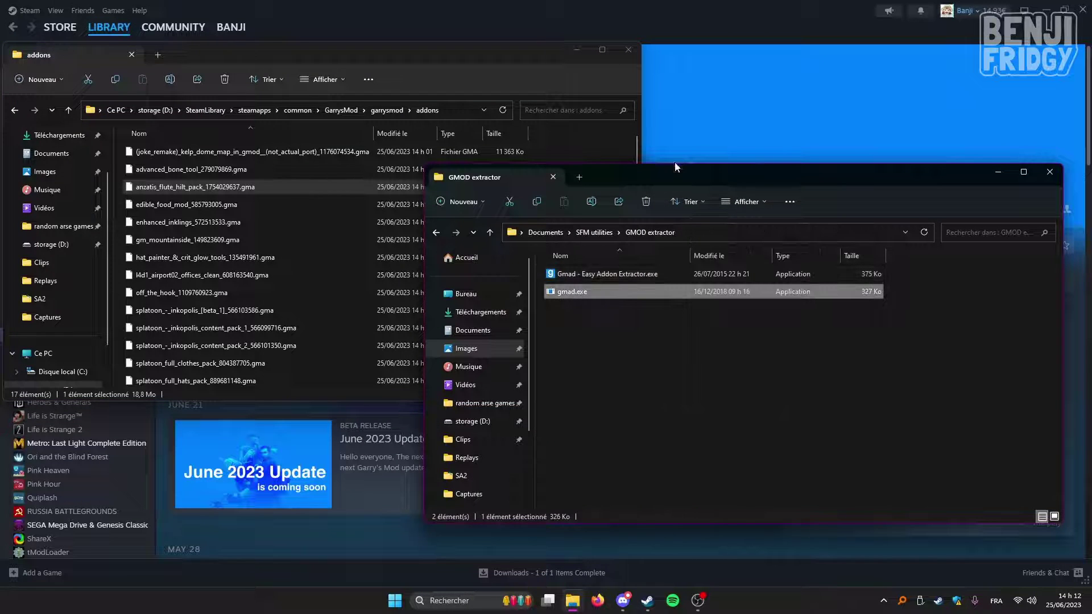
drag(674, 174, 769, 199)
drag(172, 193, 679, 319)
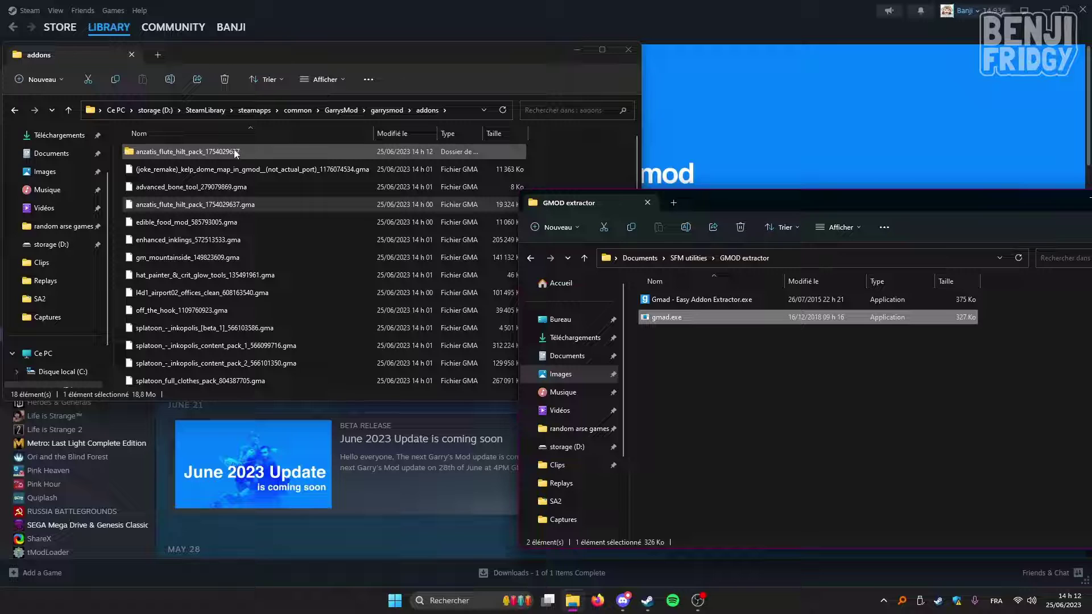
double_click(174, 153)
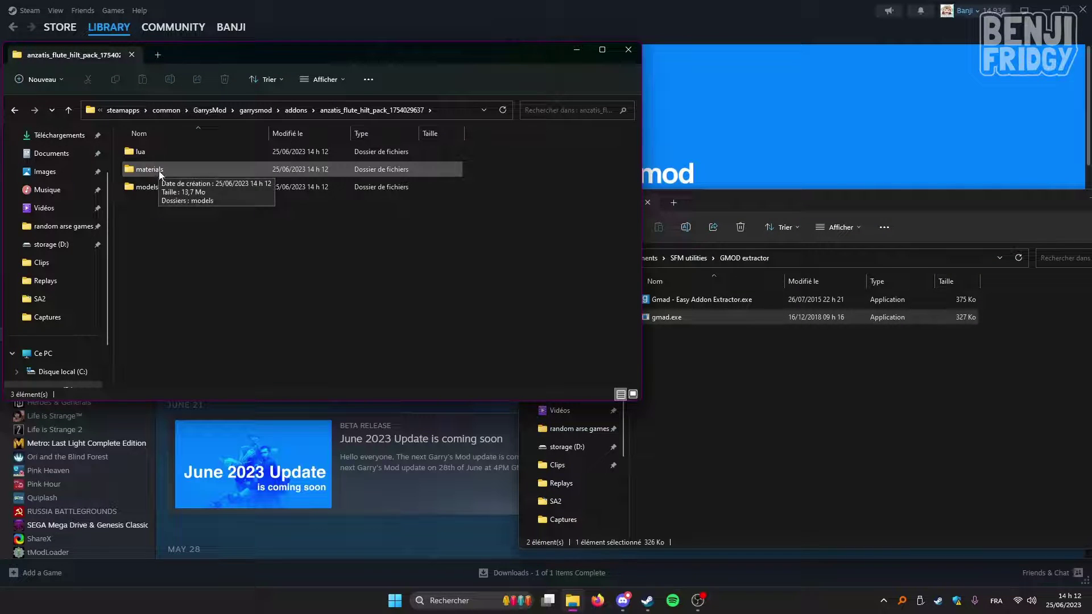
drag(698, 201, 587, 190)
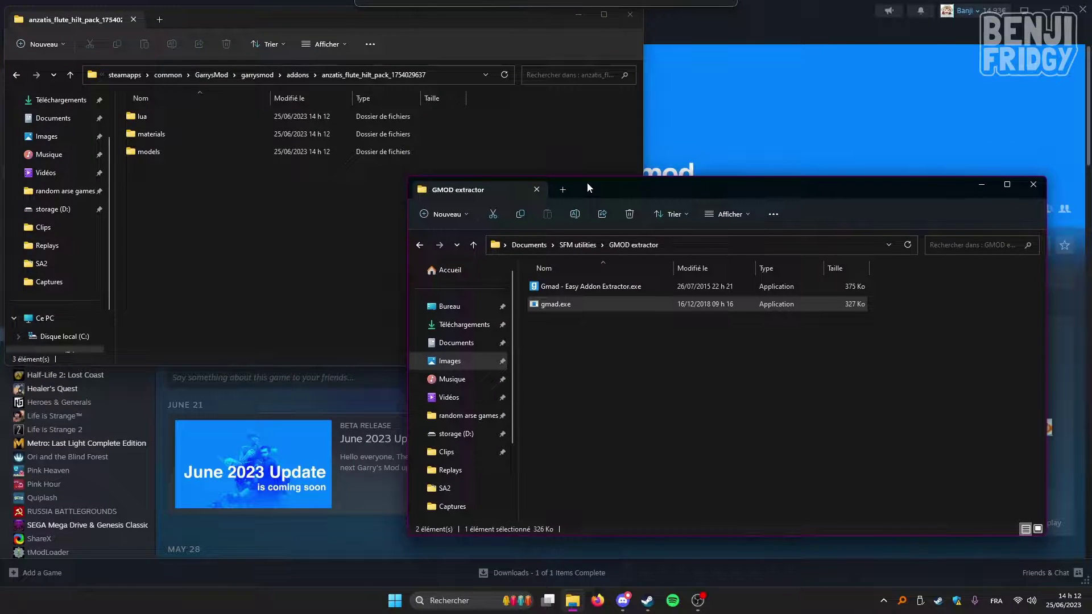
click(1036, 186)
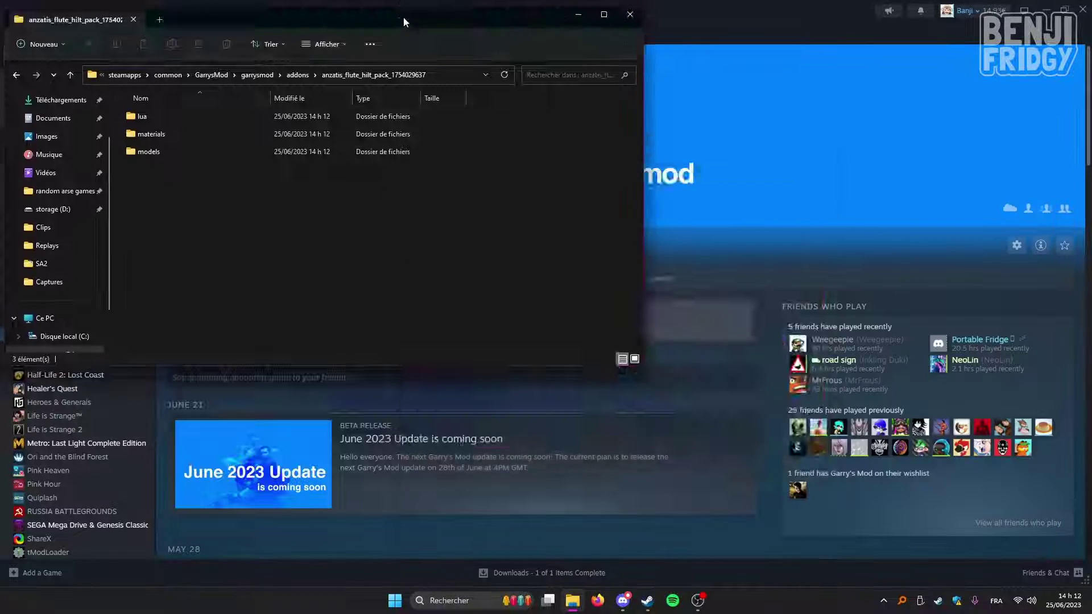
Center the flute pack window and scroll up the Steam library list
drag(404, 17, 695, 152)
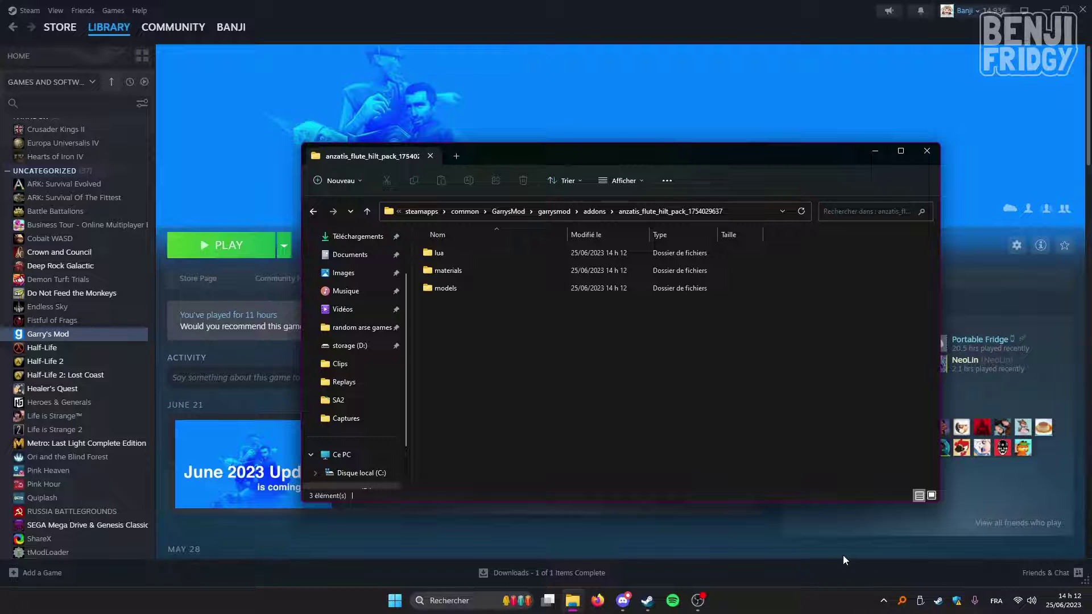
scroll(59, 281, up, 2)
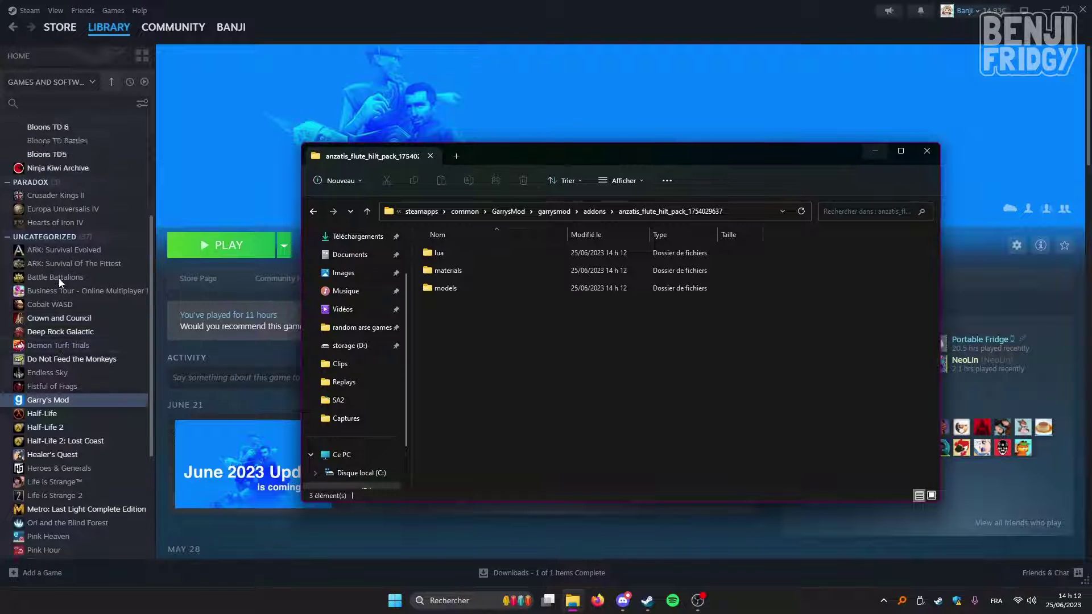
scroll(60, 282, up, 5)
Browse Source Filmmaker's installed files from its Properties in File Explorer
click(69, 236)
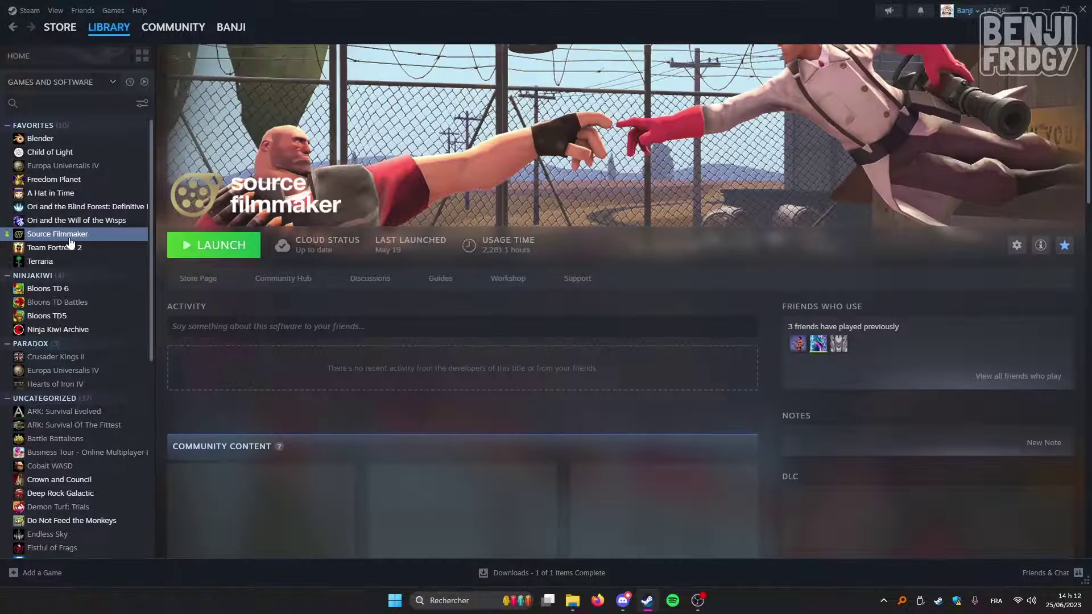
right_click(65, 243)
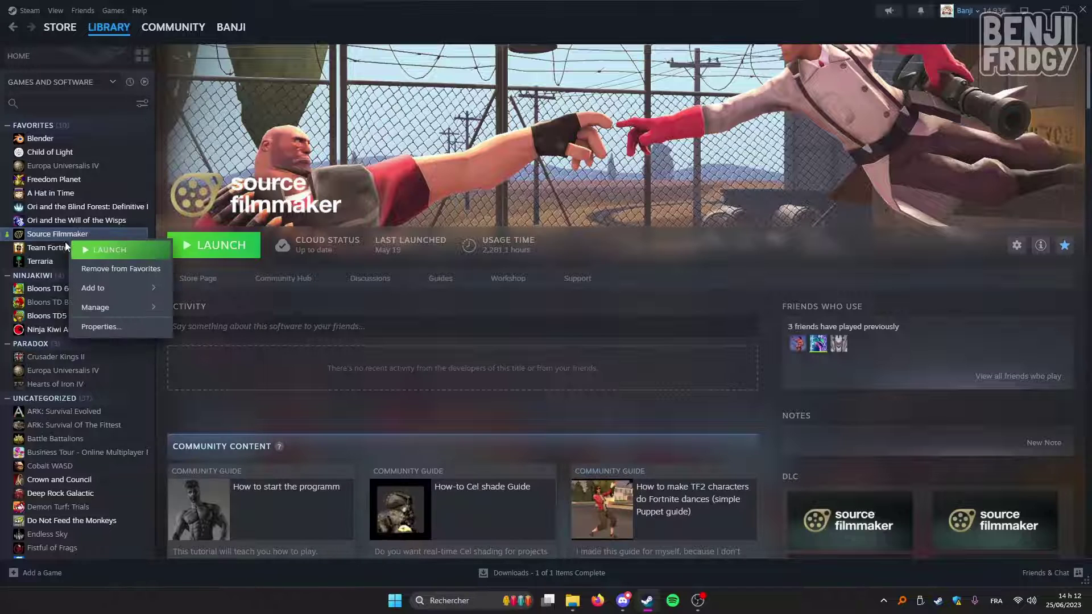
click(114, 328)
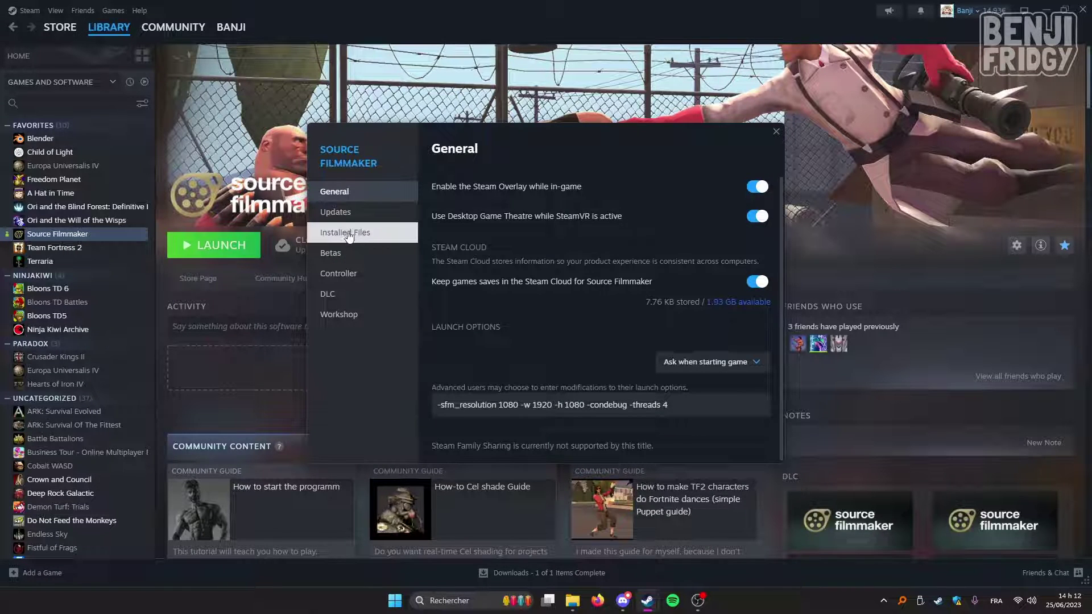
click(349, 235)
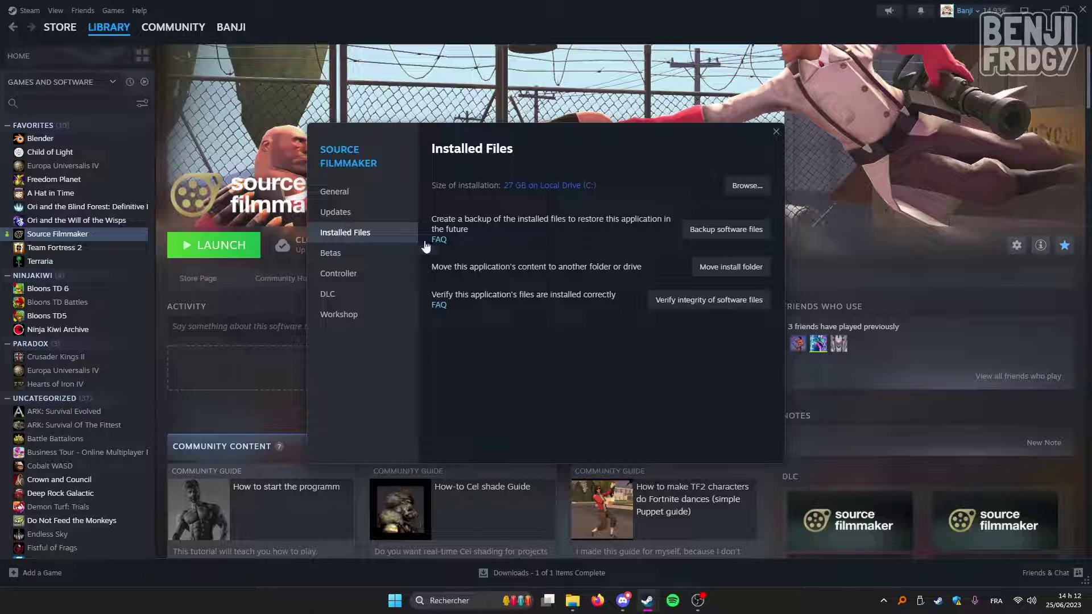
click(445, 186)
Open Source Filmmaker's game folder and then its usermod folder
double_click(181, 168)
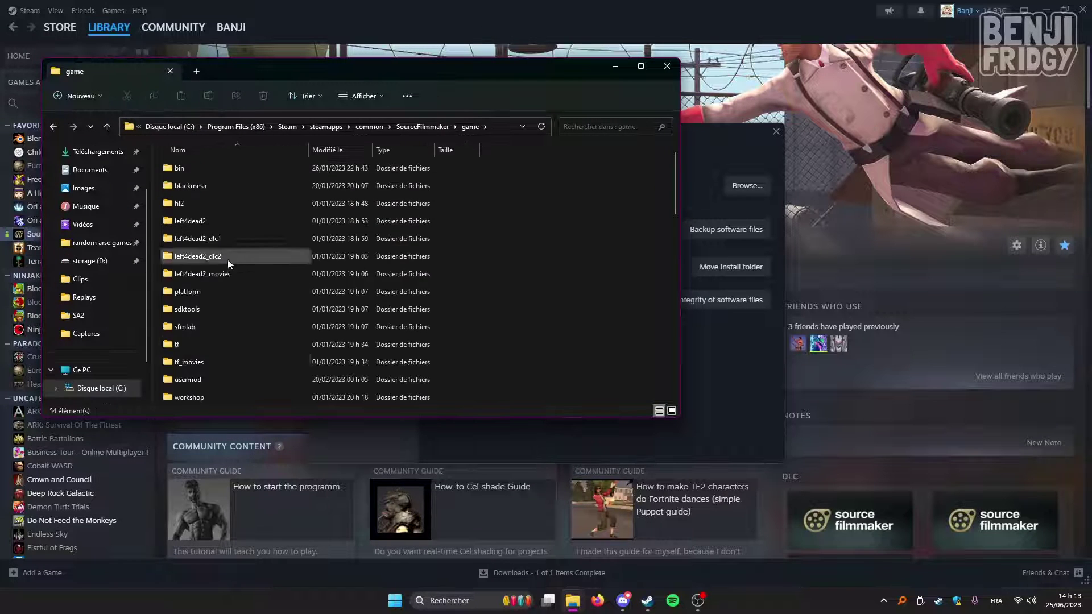
click(517, 551)
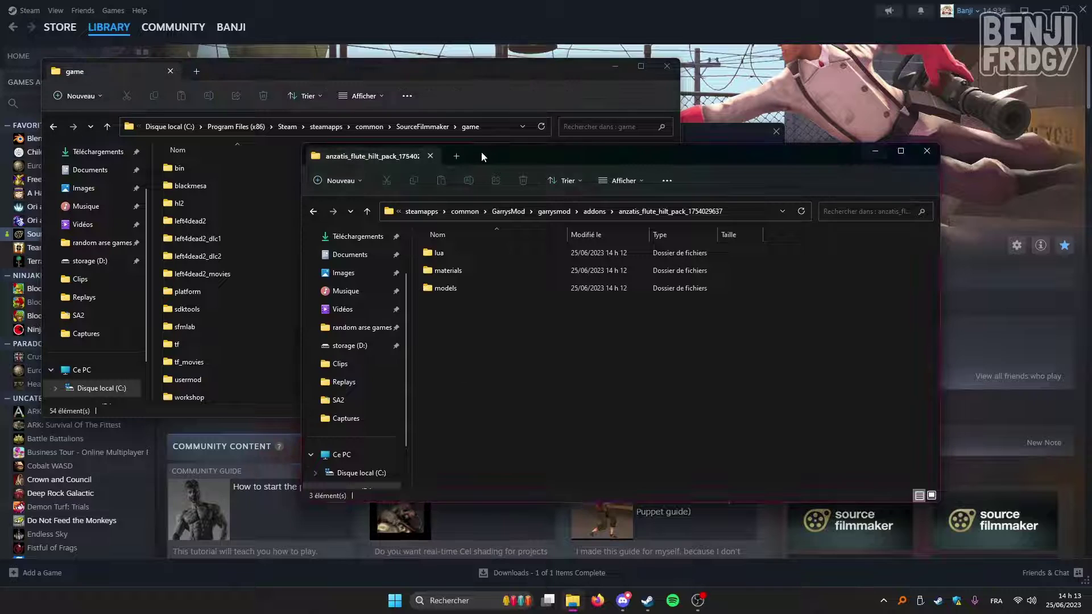
drag(481, 152, 569, 151)
scroll(248, 354, down, 3)
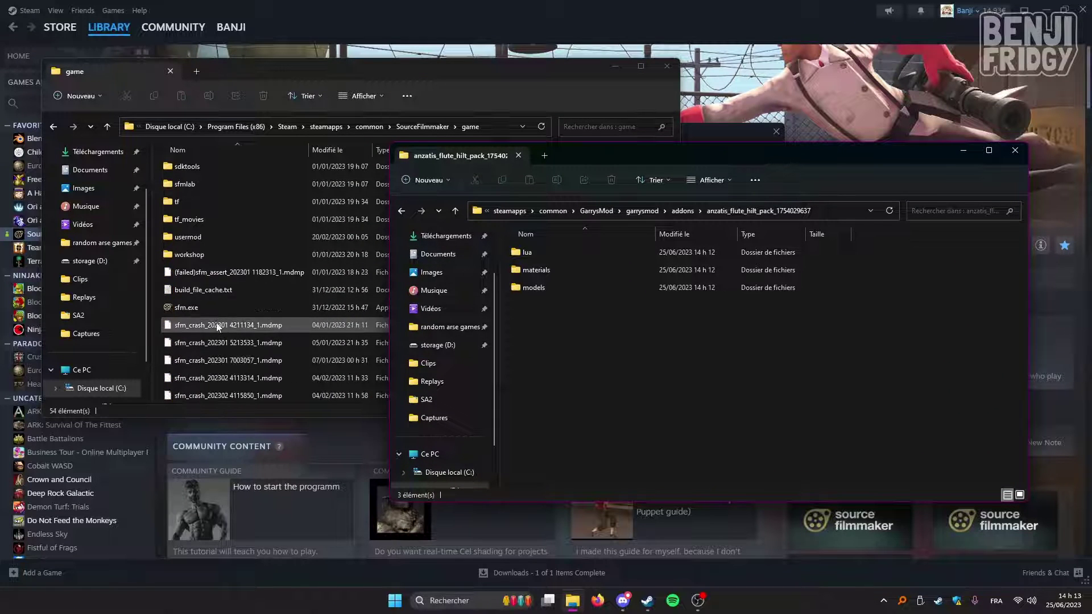
scroll(218, 327, up, 3)
double_click(207, 380)
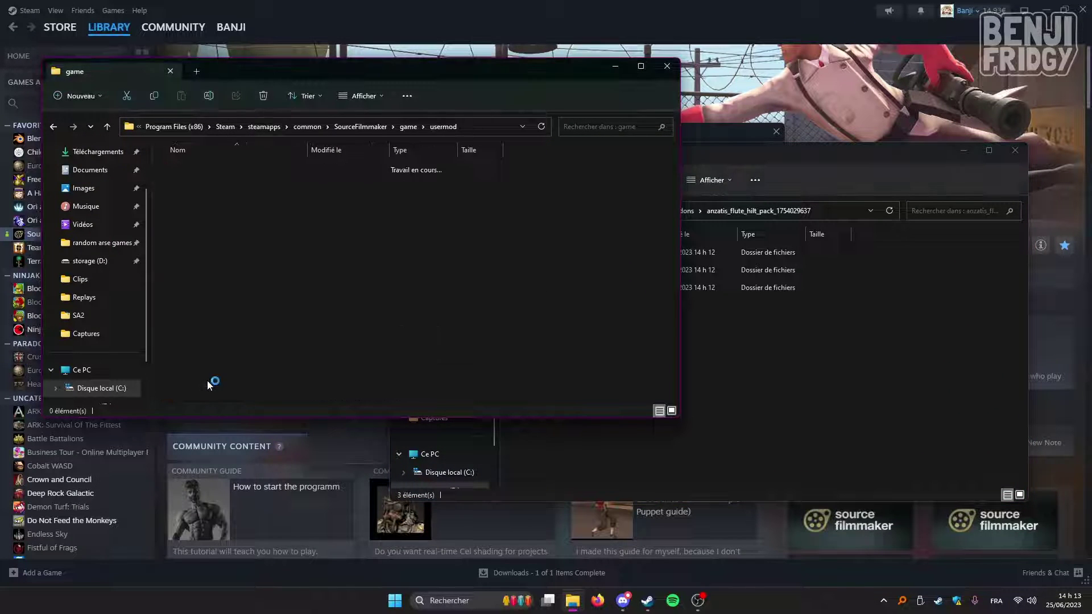
Browse into the flute pack's materials\models folder
click(732, 347)
drag(529, 329, 551, 275)
double_click(535, 271)
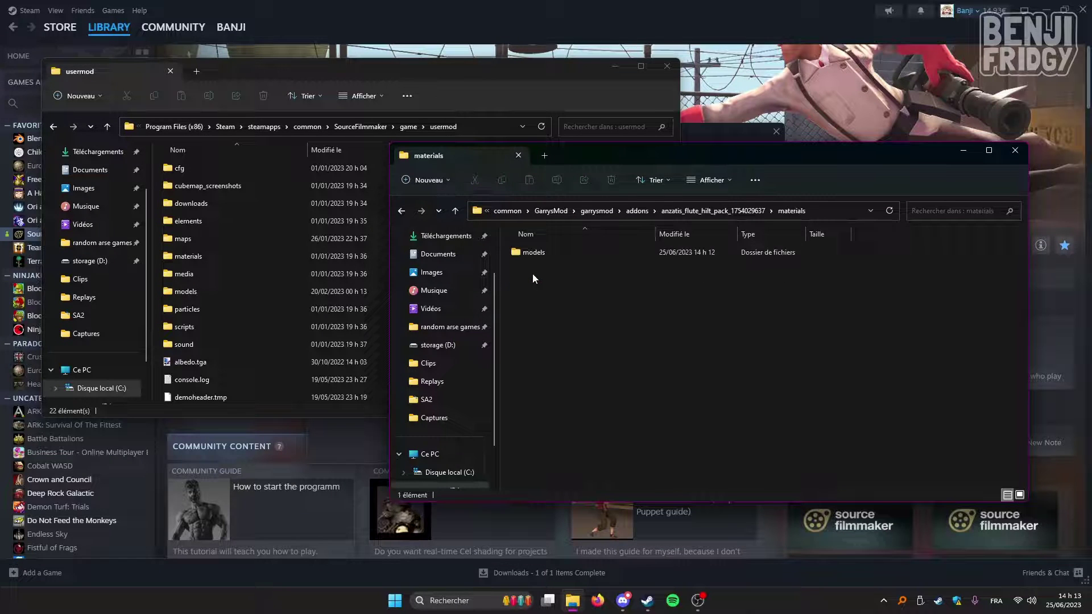
double_click(545, 250)
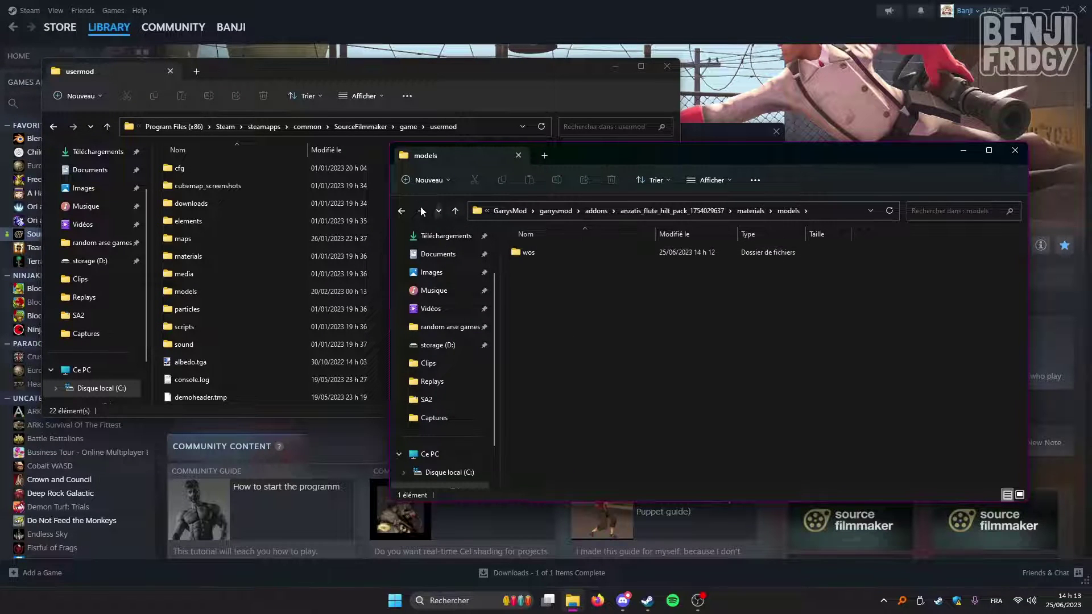
Return to the flute pack folder, select materials and models, and uncover usermod
click(401, 211)
click(402, 211)
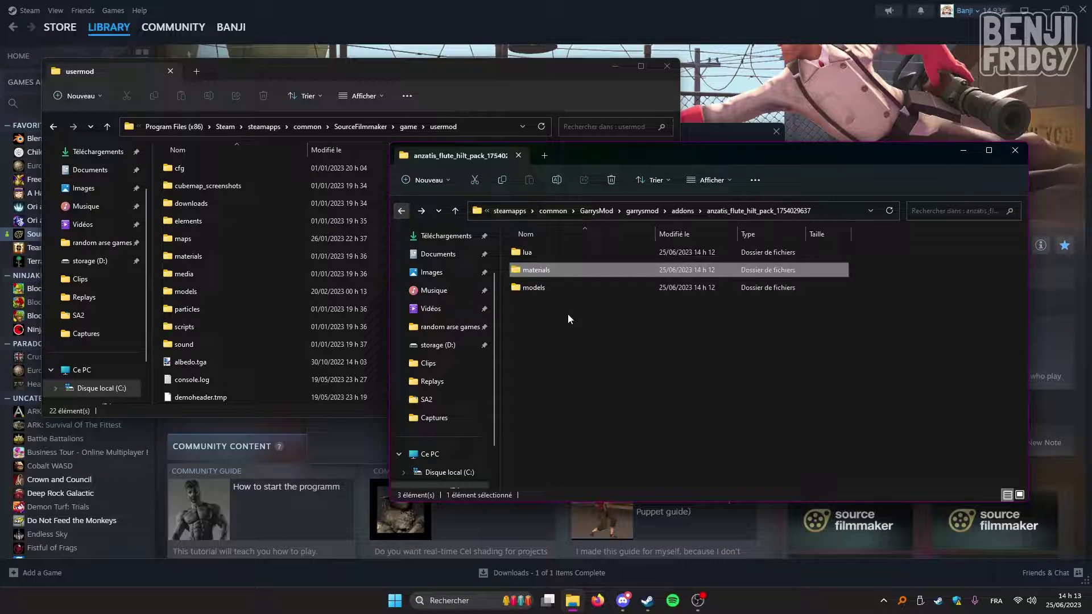
drag(559, 320, 559, 306)
drag(571, 274, 571, 274)
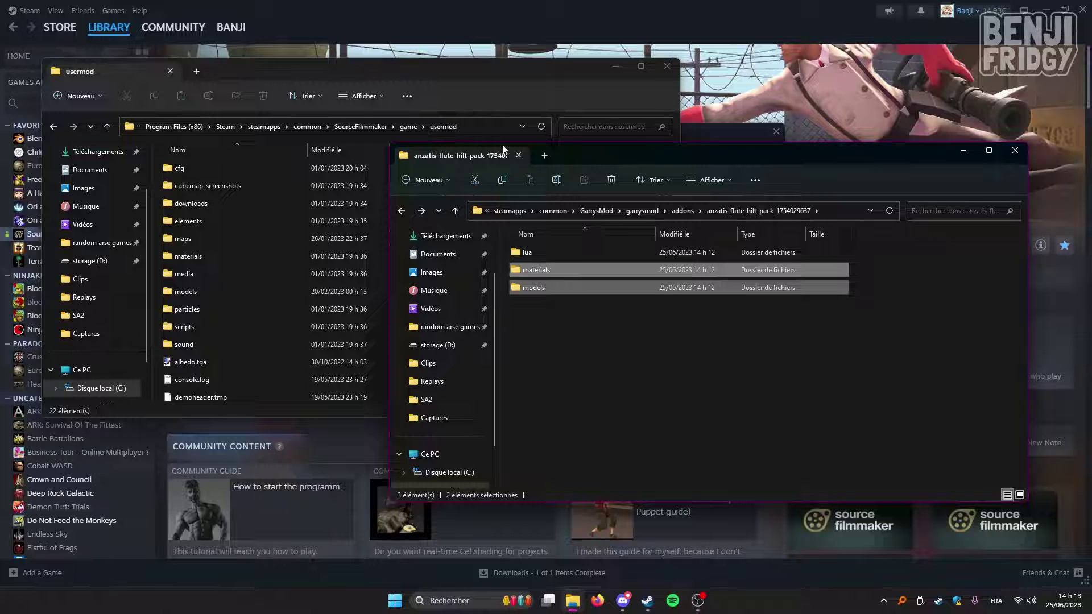
drag(503, 149, 588, 149)
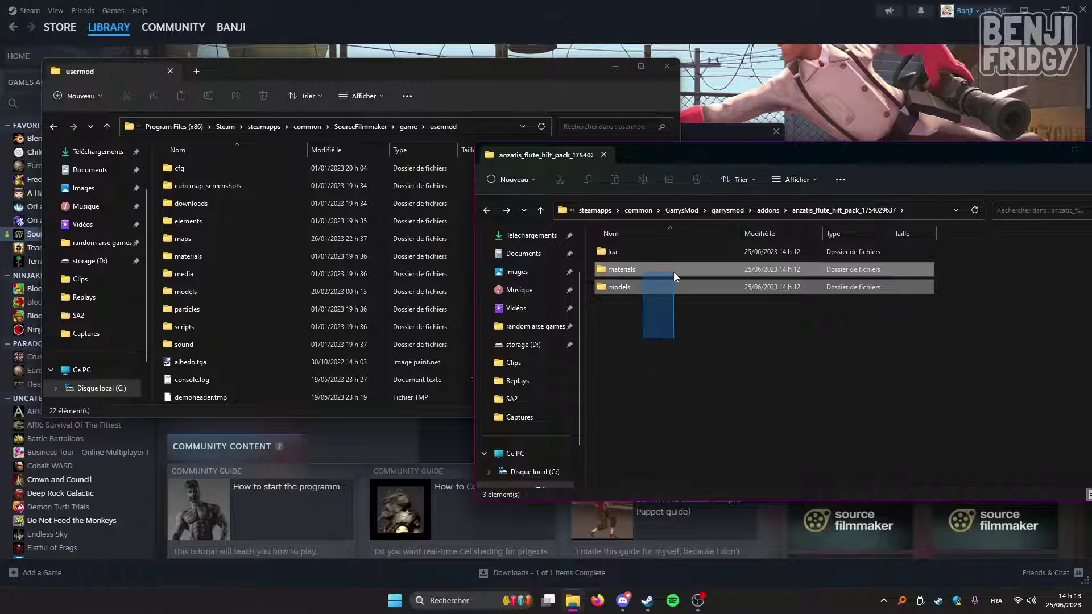
Check lua\autorun, then copy materials and models into the usermod folder
click(625, 245)
double_click(623, 247)
double_click(634, 252)
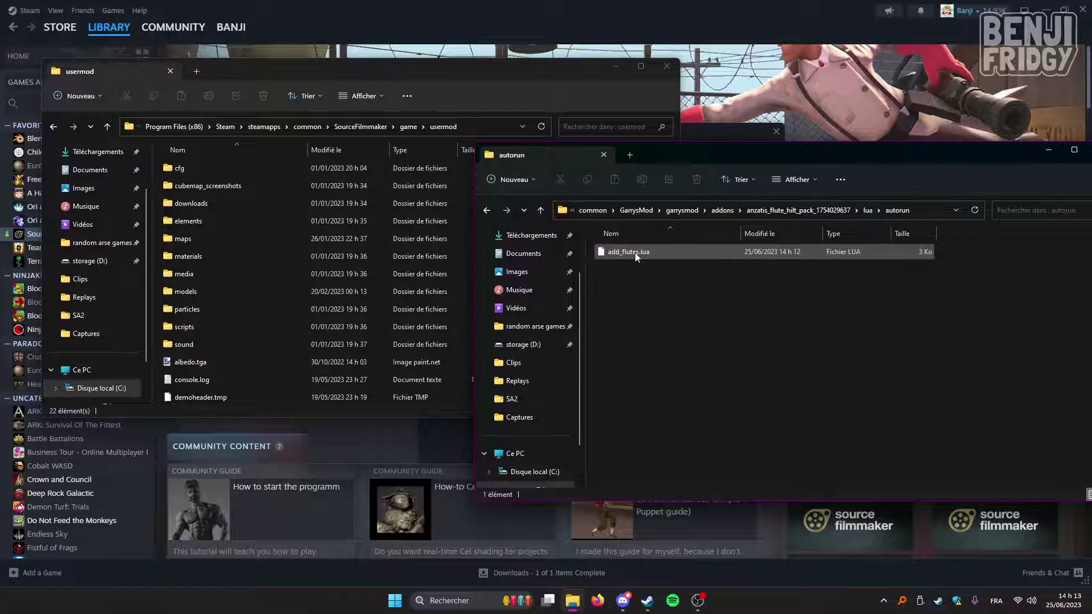
click(487, 211)
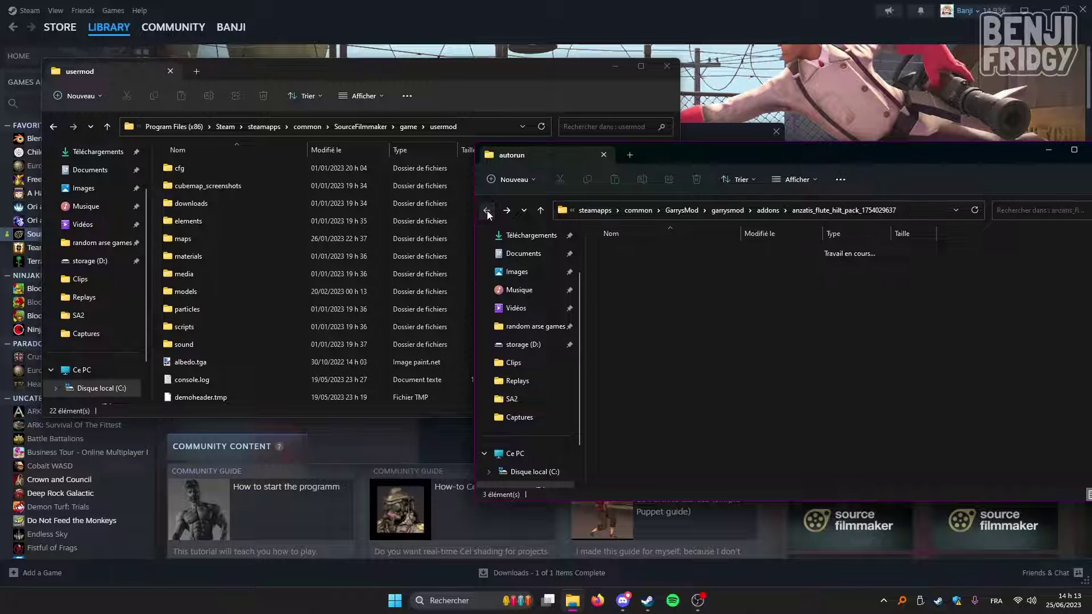
click(487, 210)
drag(639, 308, 213, 382)
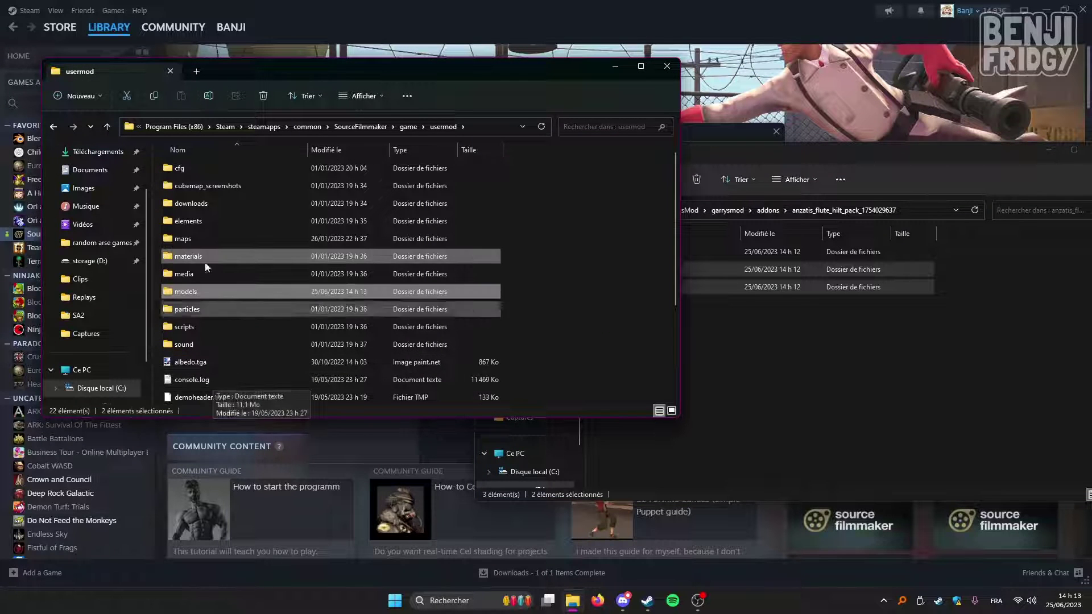
drag(790, 164, 662, 156)
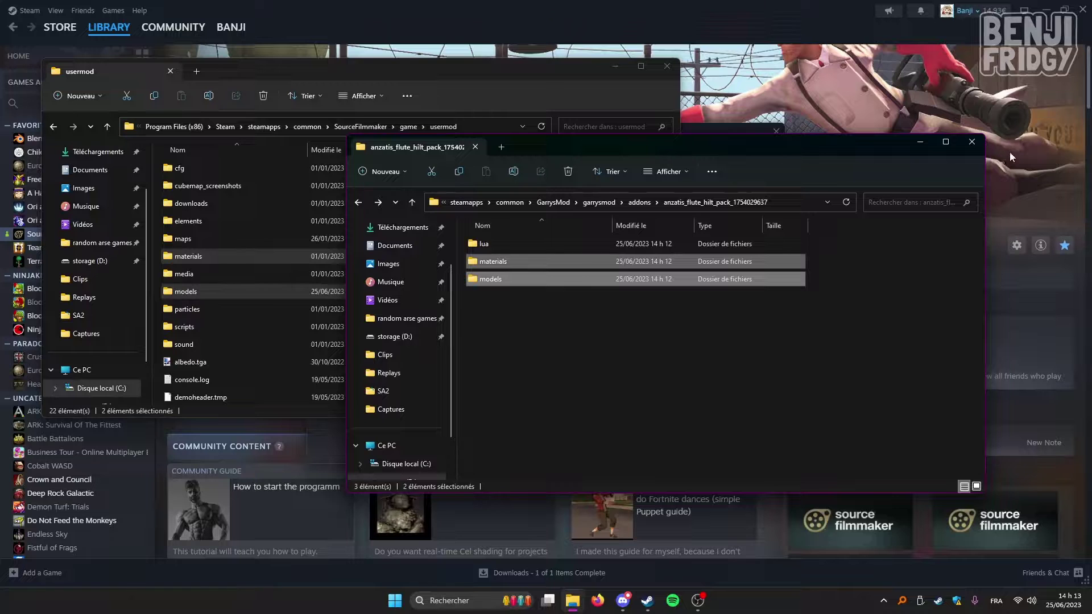
Close both Explorer windows and launch Source Filmmaker
click(971, 142)
click(226, 246)
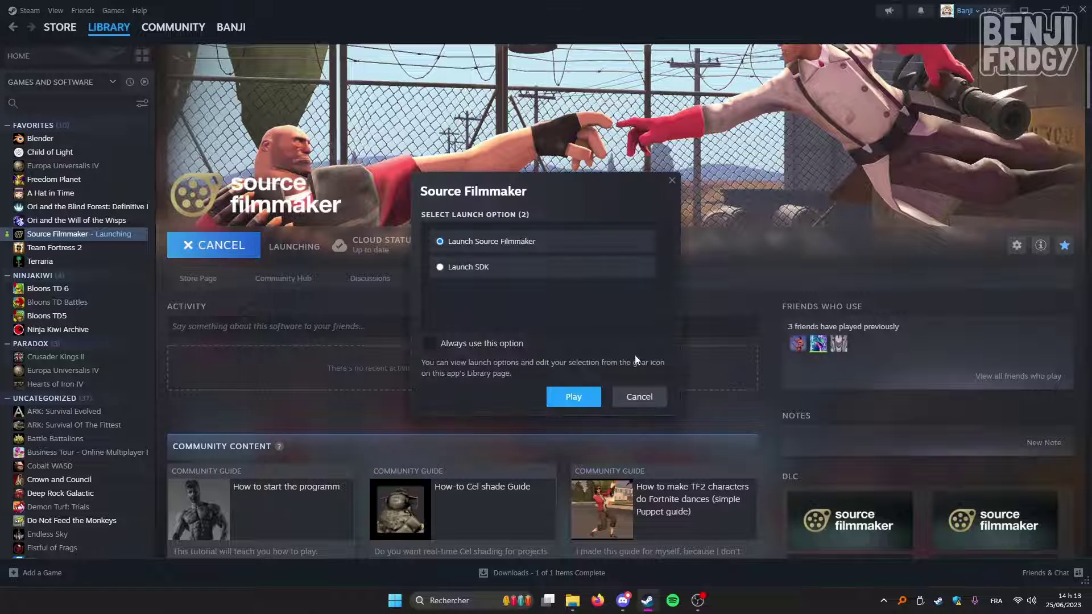
click(572, 398)
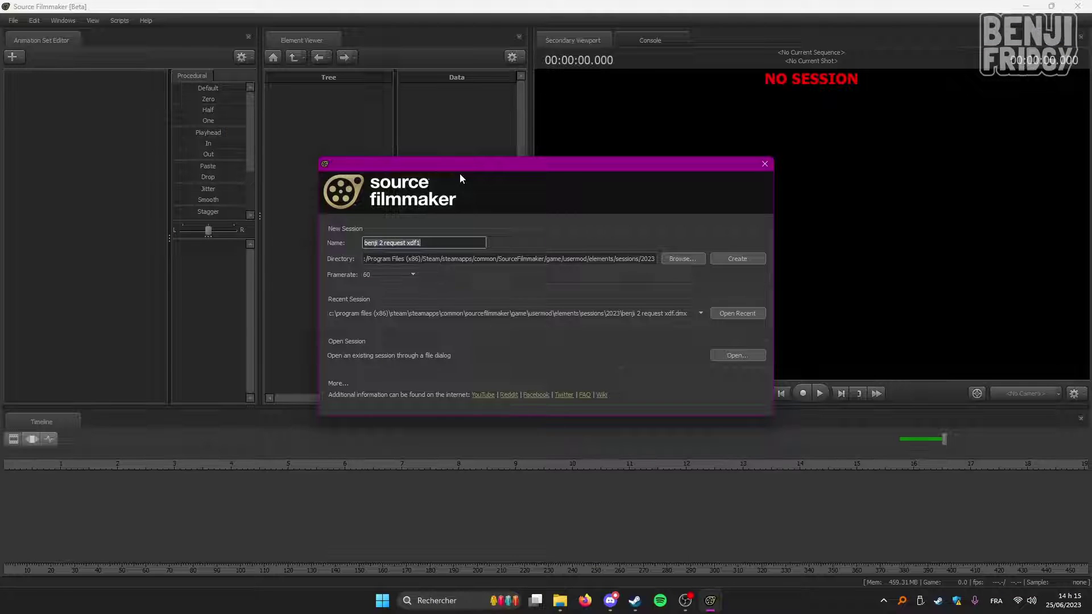
Create a new session named 'la flutiste'
key(BackSpace)
text(la flutiste)
key(Return)
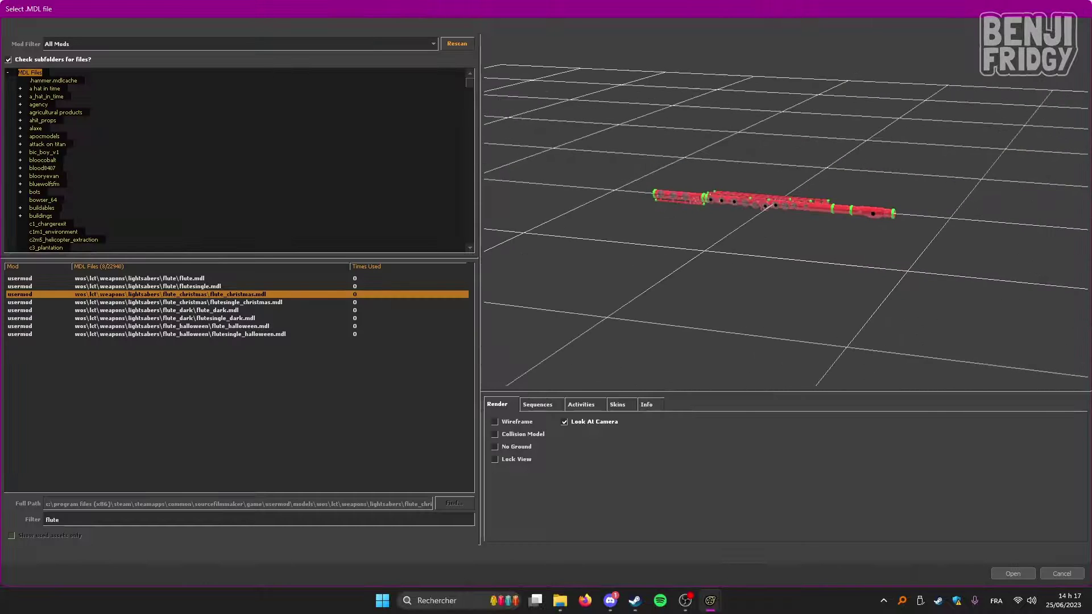
Preview the Christmas and Halloween flute variants and check their available skins
key(Down)
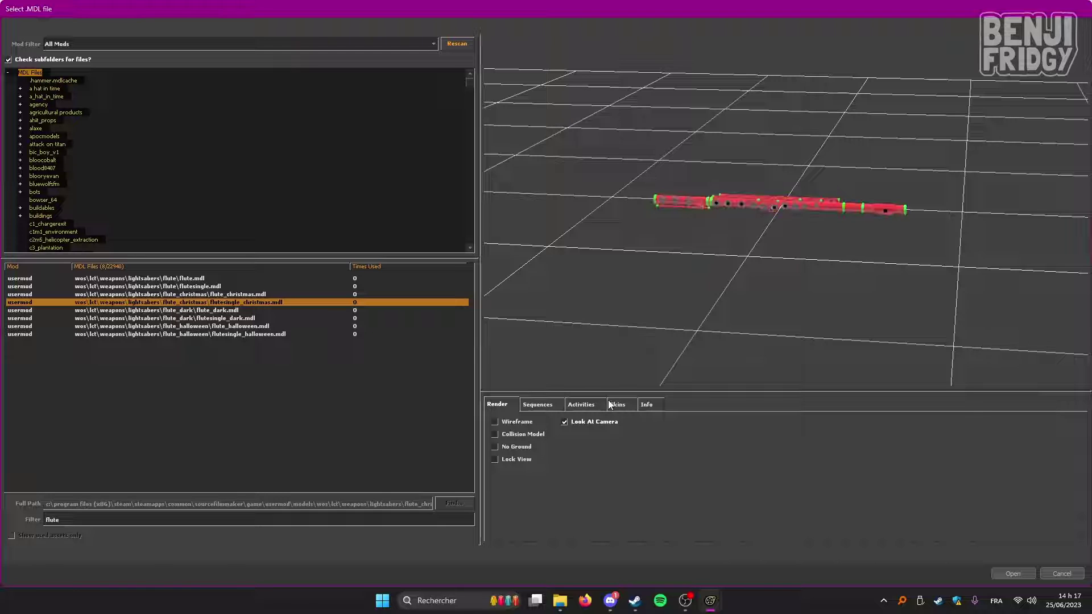
click(606, 405)
key(Down)
key(Down)
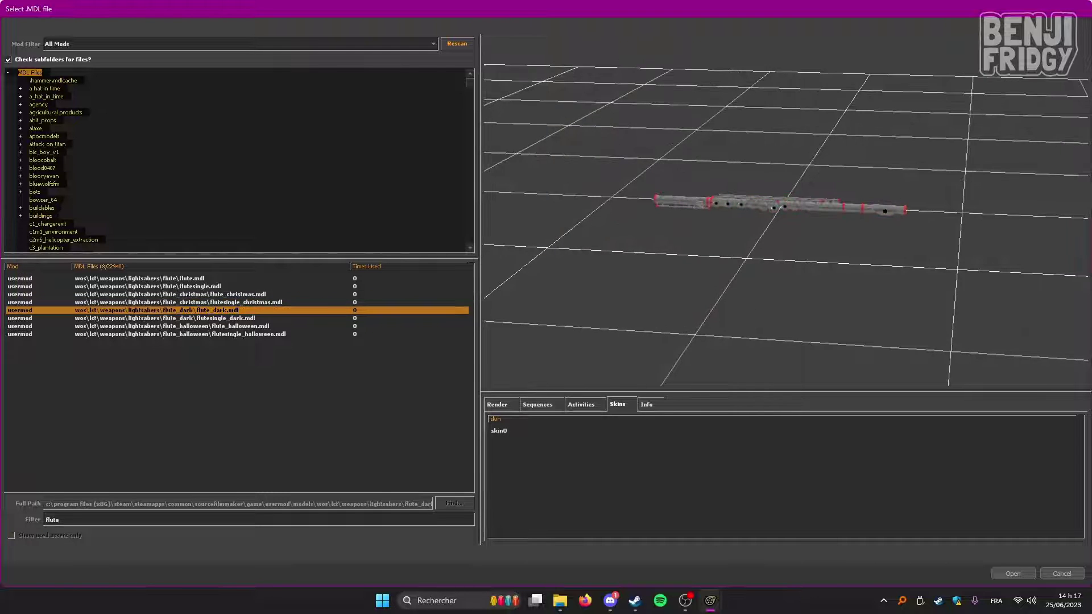
key(Down)
key(Down)
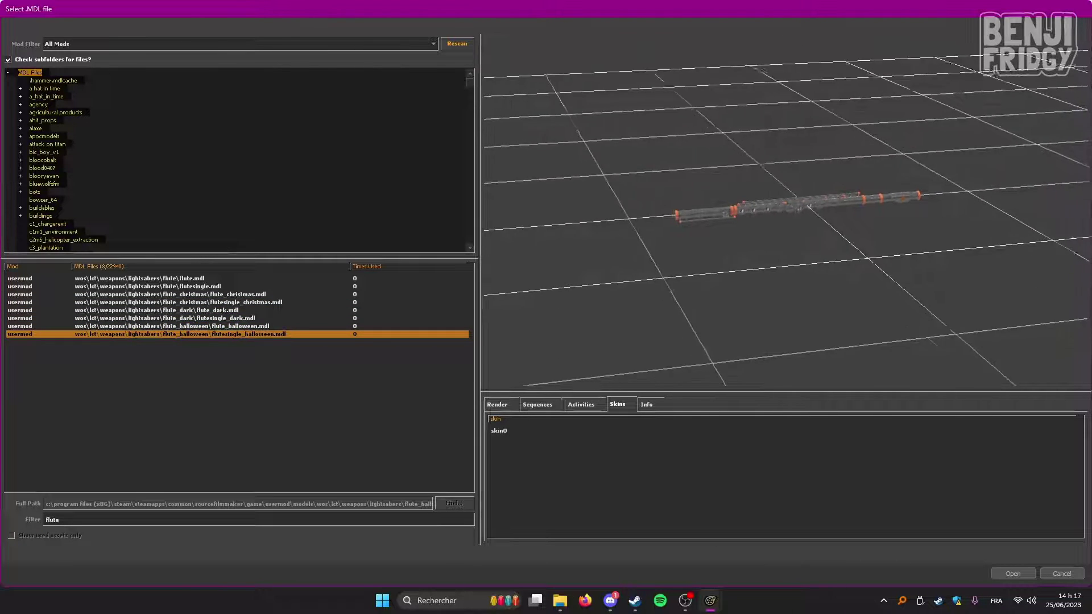
key(Up)
key(Up)
key(Up)
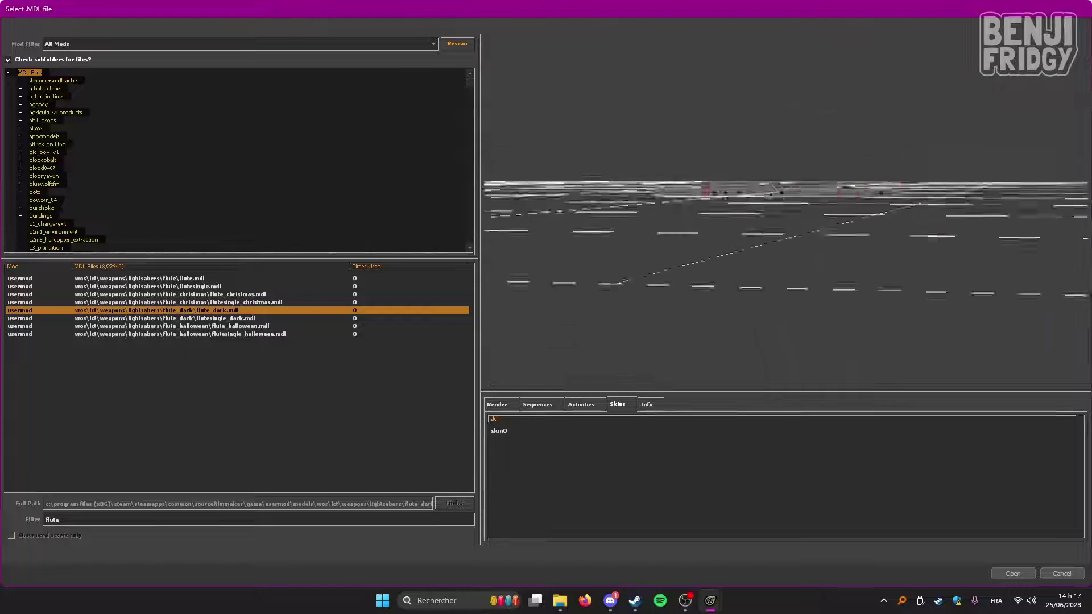
key(Down)
key(Down)
key(Down)
key(Up)
key(Up)
key(Up)
key(Up)
key(Up)
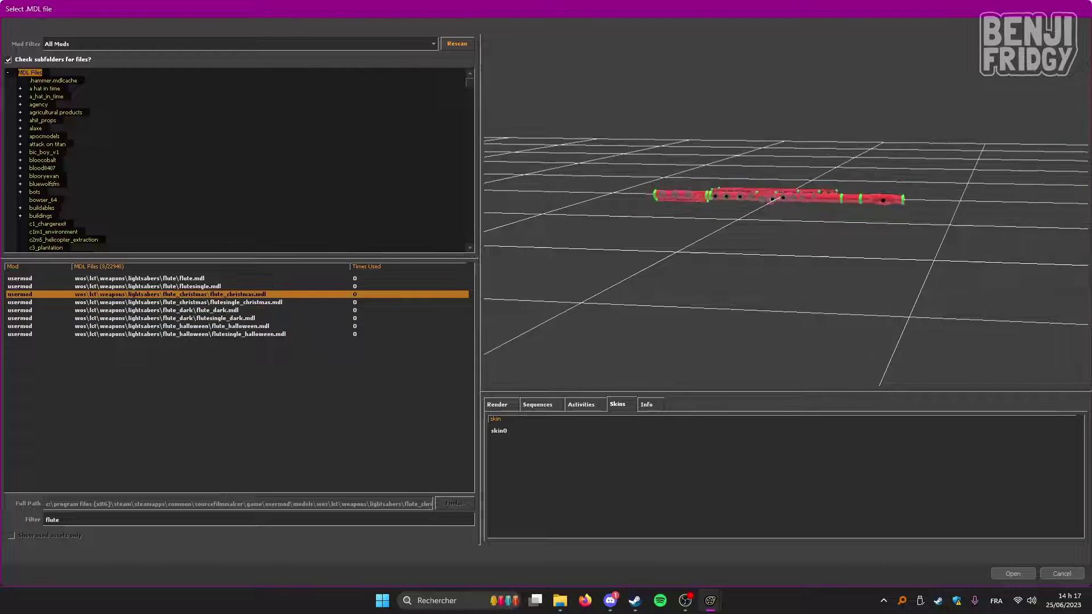
key(Up)
key(Up)
key(Down)
key(Down)
key(Down)
key(Down)
key(Down)
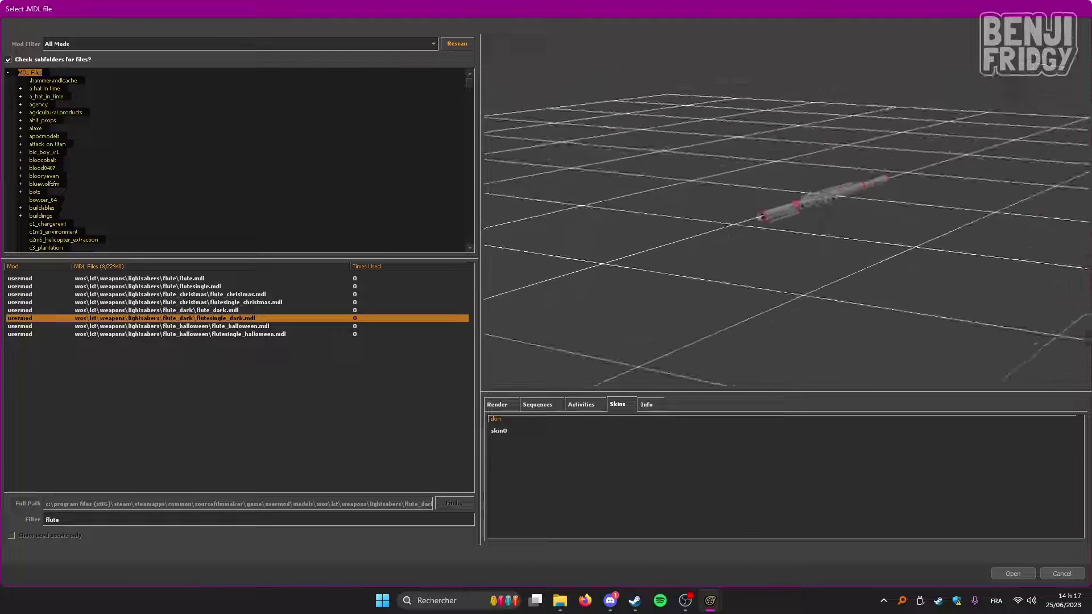
Compare flute_dark with flutesingle_dark and settle on flute_dark.mdl
key(Up)
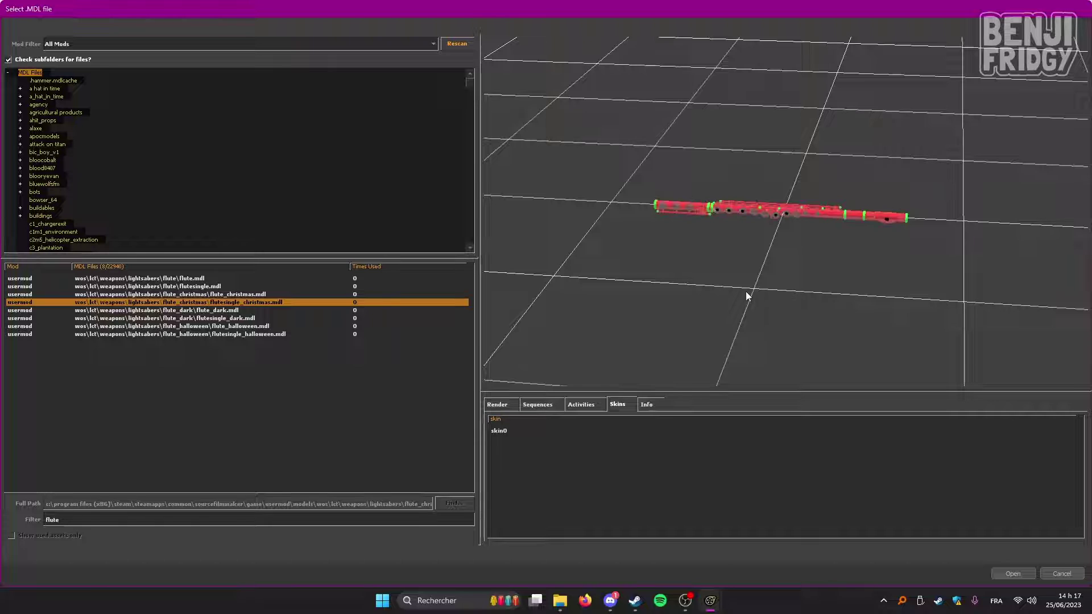
key(Down)
key(Up)
key(Down)
key(Up)
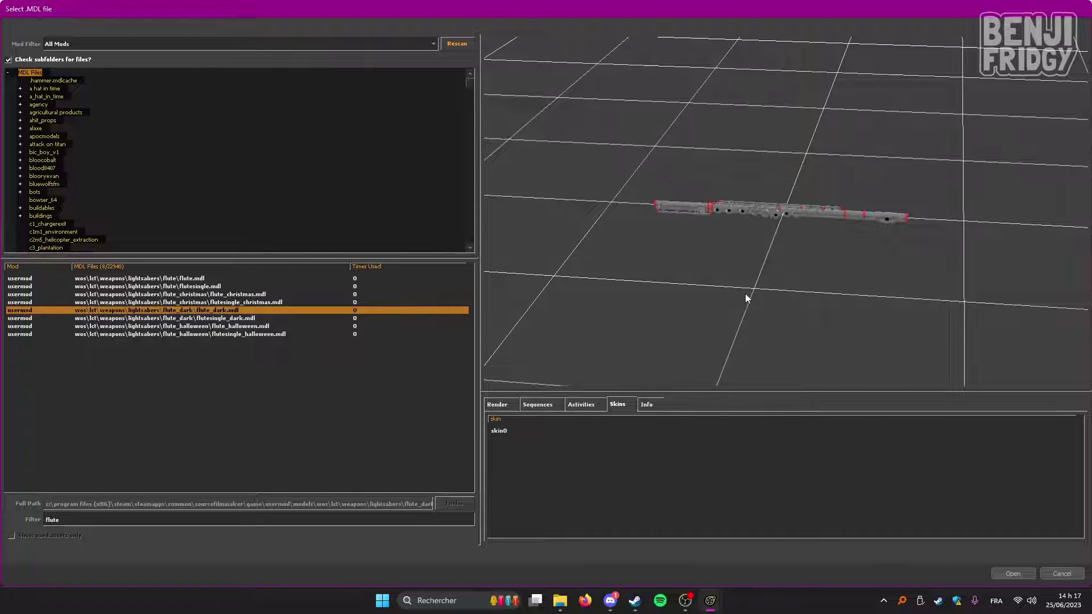
key(Down)
key(Up)
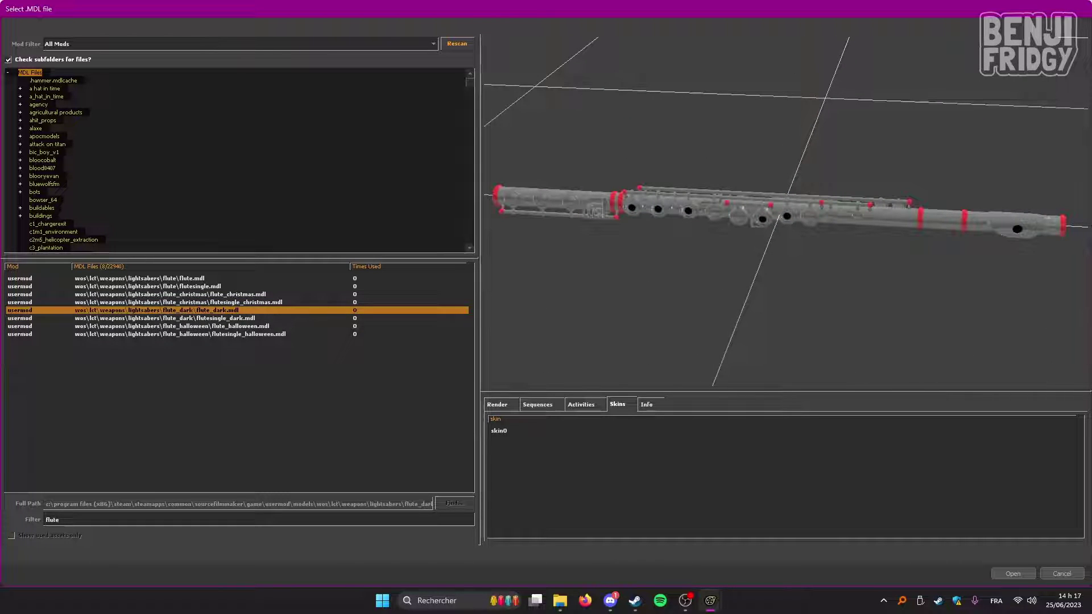
Load flute_dark.mdl, then add flutesingle_dark.mdl as a second animation set
key(Return)
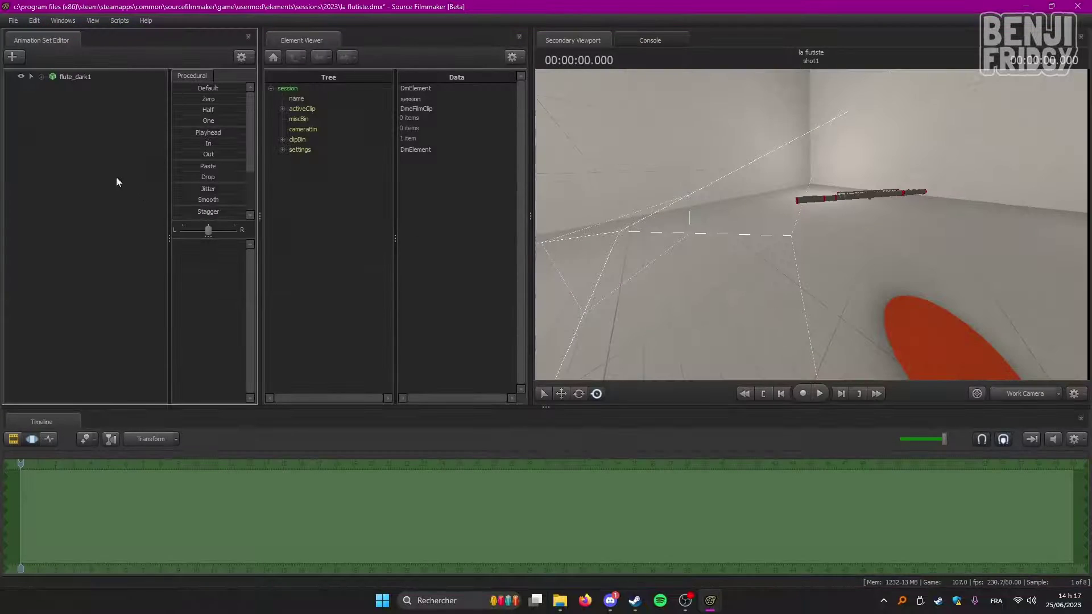
click(79, 77)
right_click(111, 152)
click(192, 174)
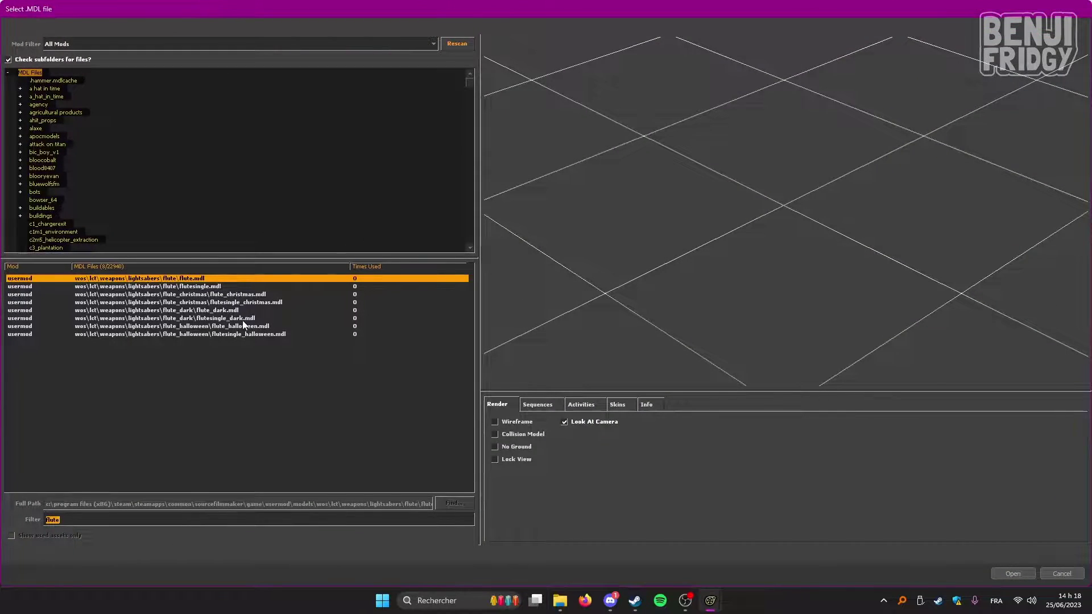
click(243, 318)
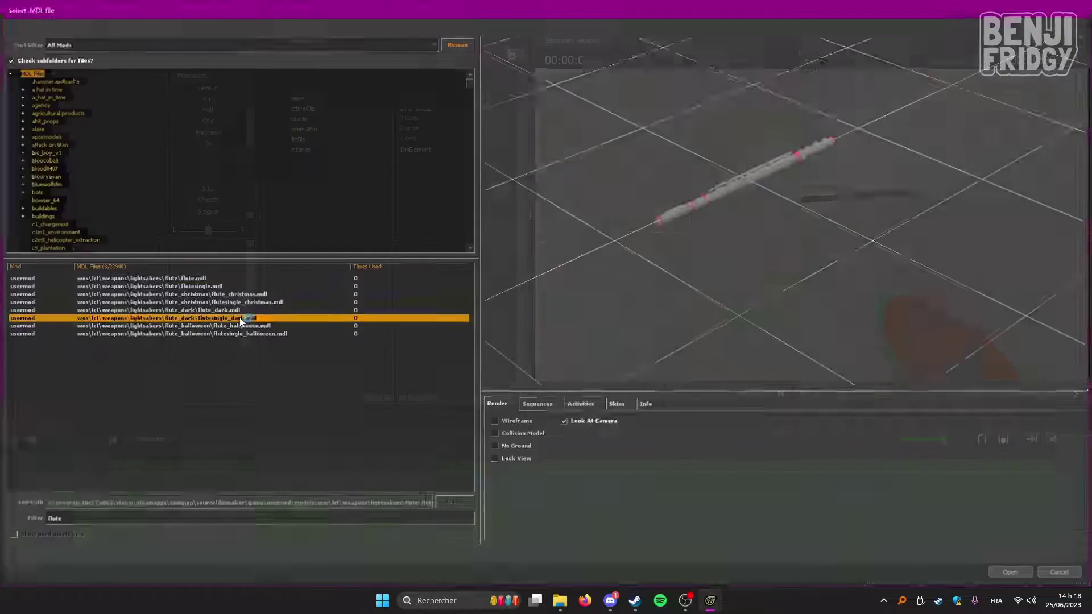
key(Return)
click(82, 88)
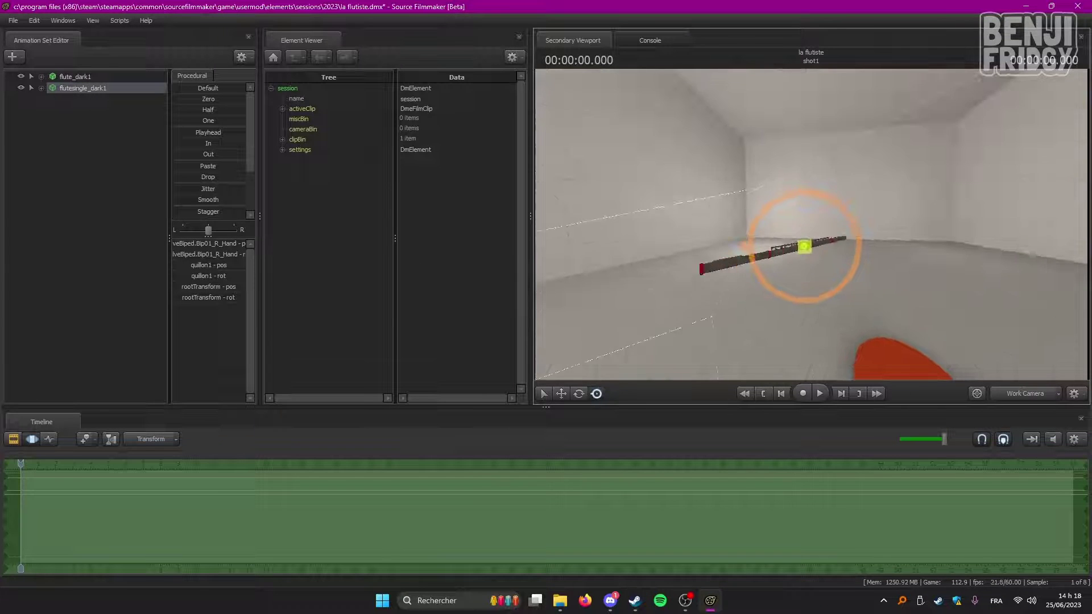